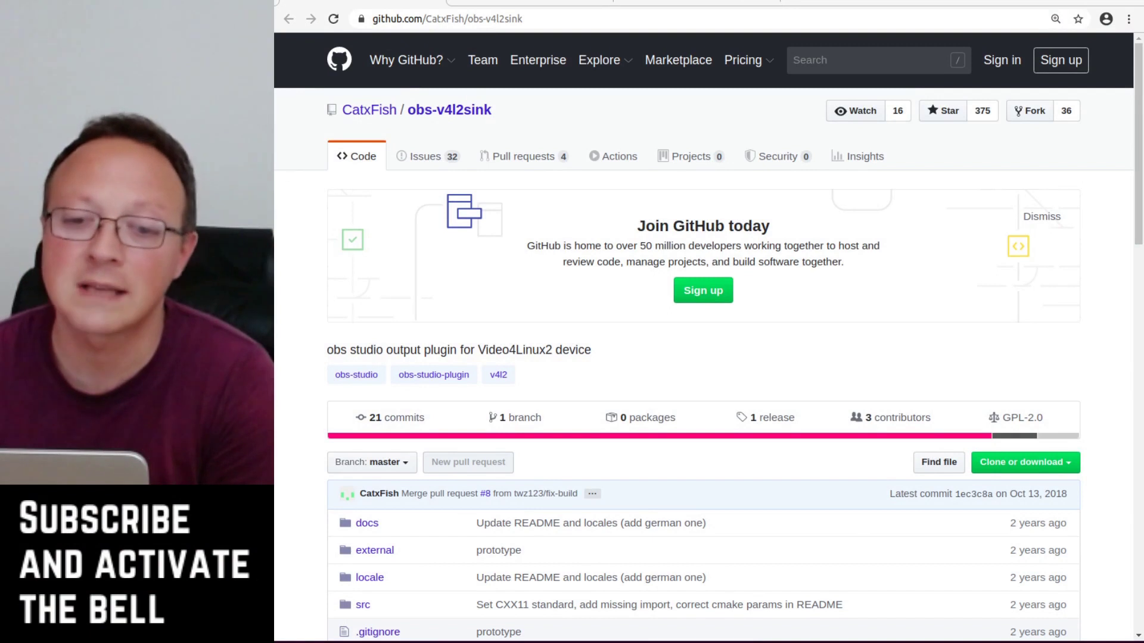
- Start the OBS V4L2 video output to /dev/video2 in YUV420 format
scroll(583, 233, "down", 3)
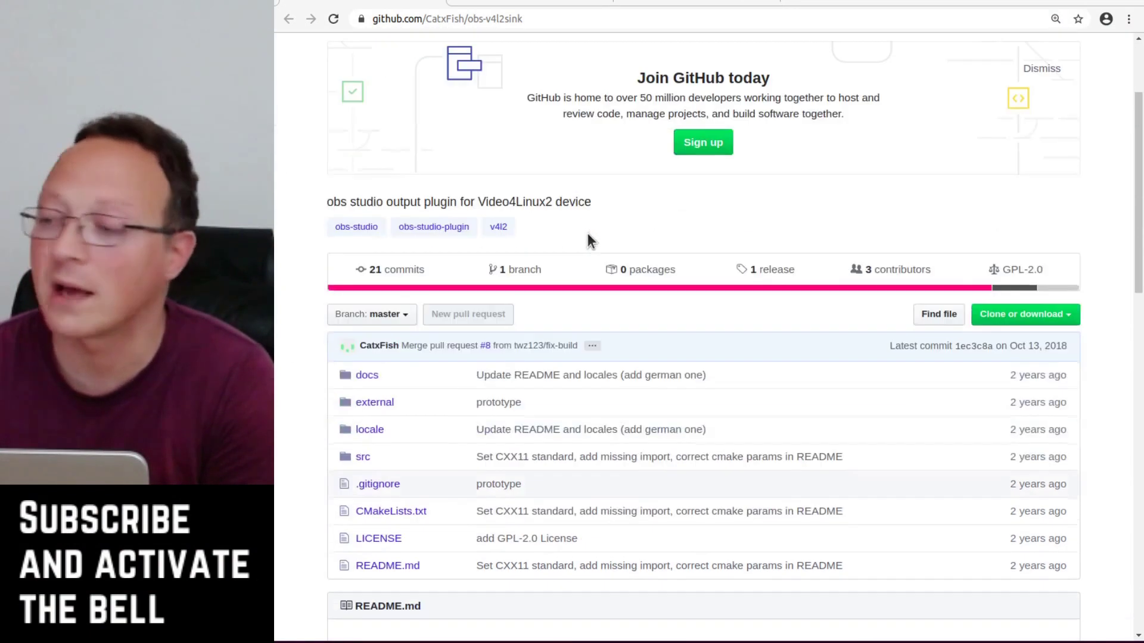
scroll(592, 245, "up", 3)
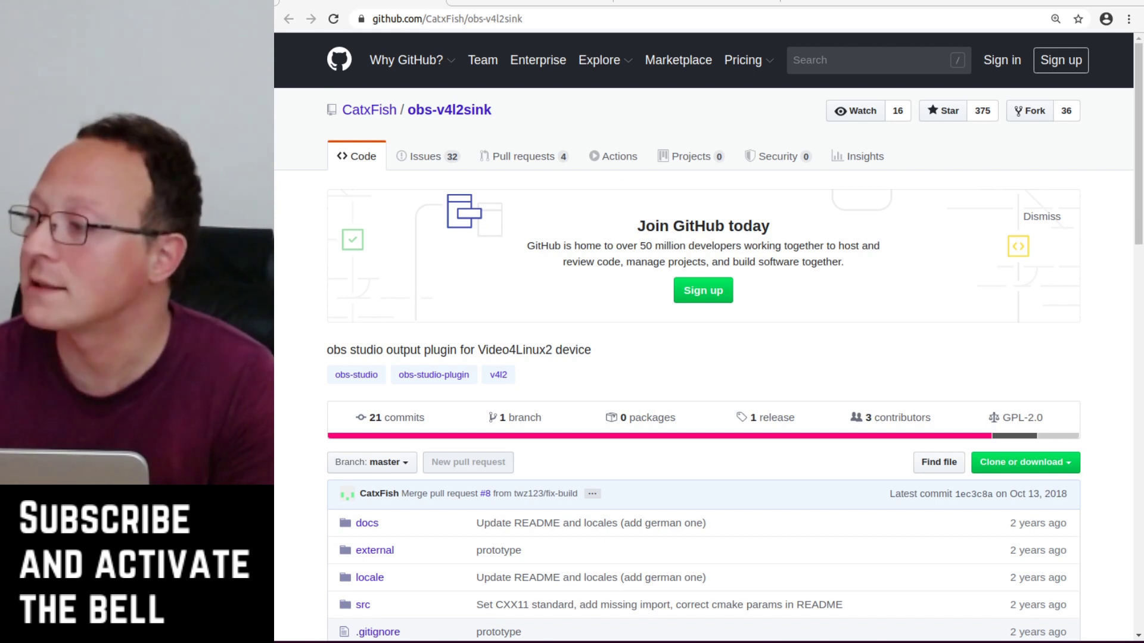
key("alt+Tab")
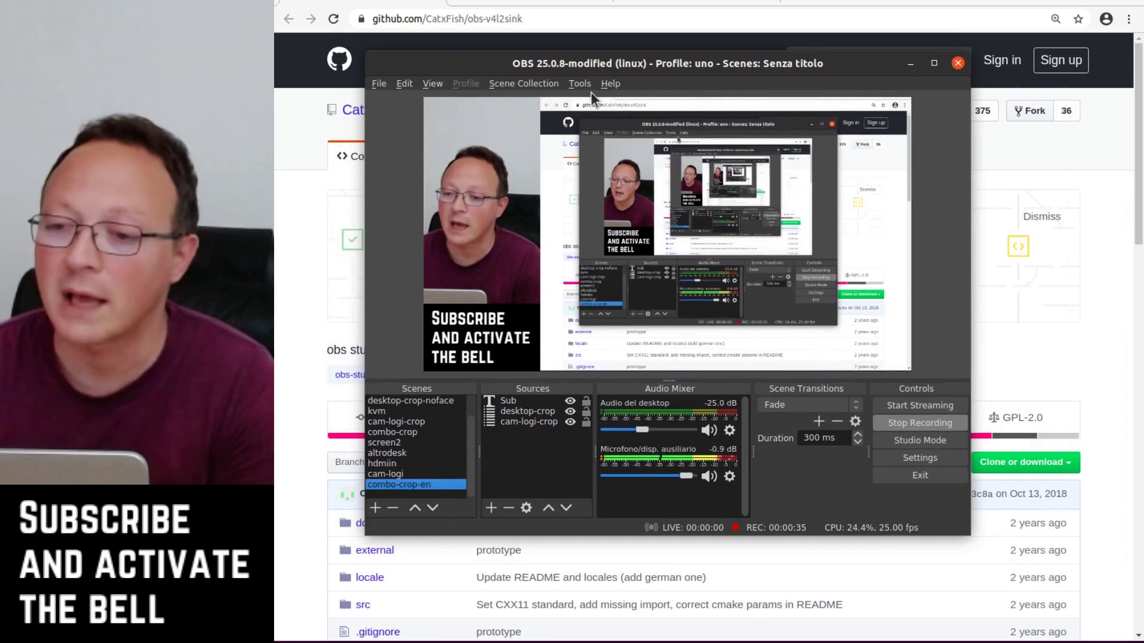
left_click(581, 84)
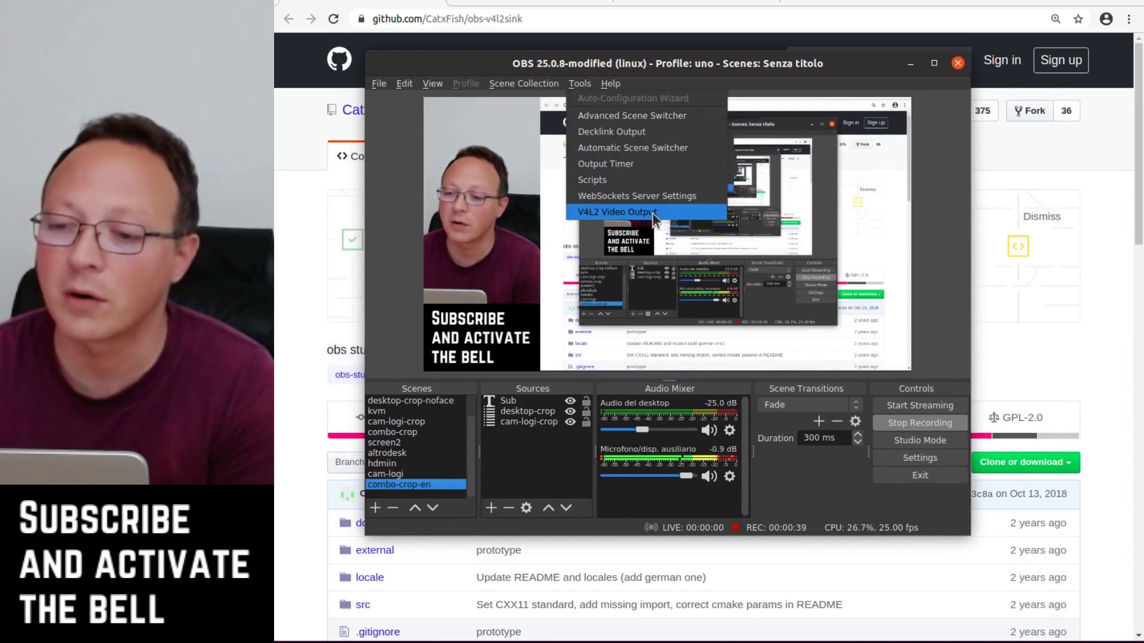
left_click(673, 214)
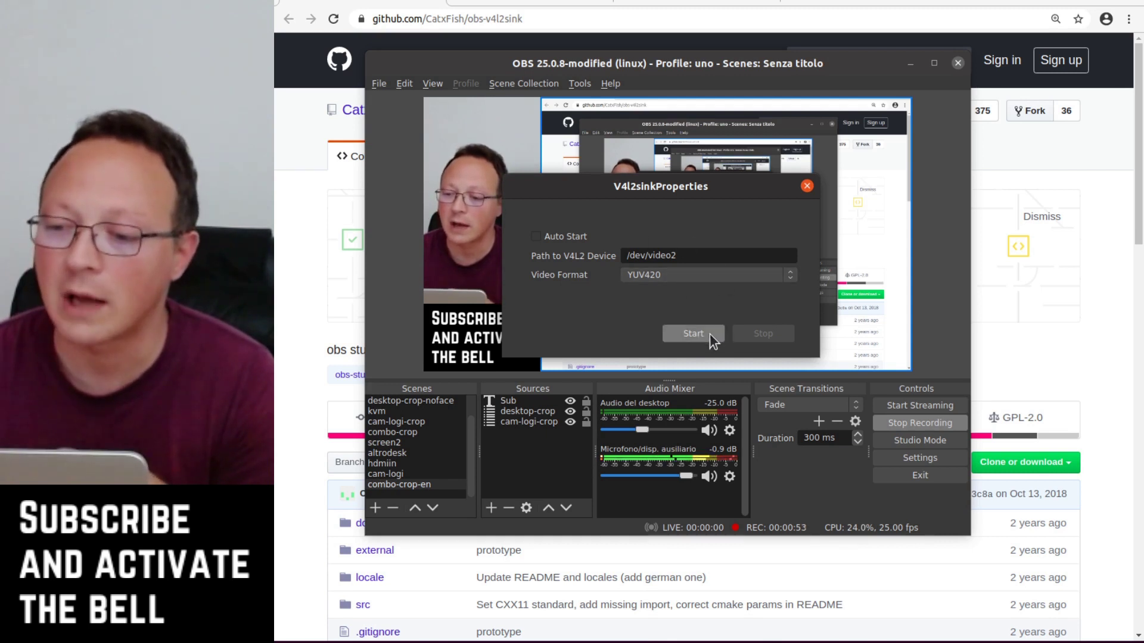
left_click(710, 334)
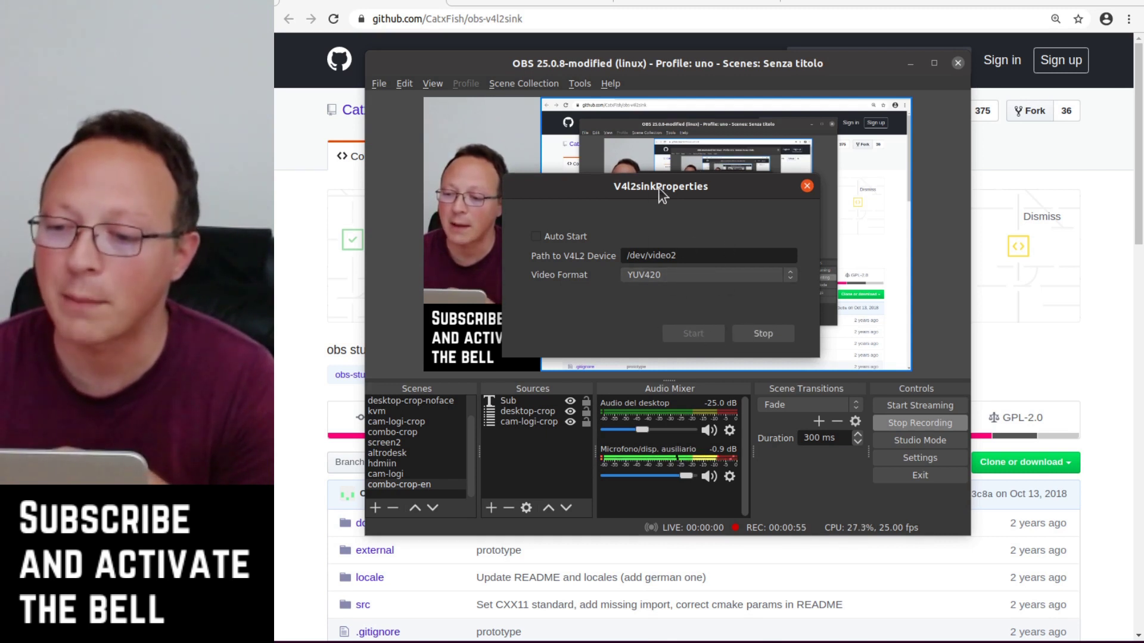
- Close the V4L2 output settings and move the OBS window aside
mouse_move(659, 188)
left_mouse_down()
mouse_move(668, 165)
mouse_move(666, 176)
left_mouse_up()
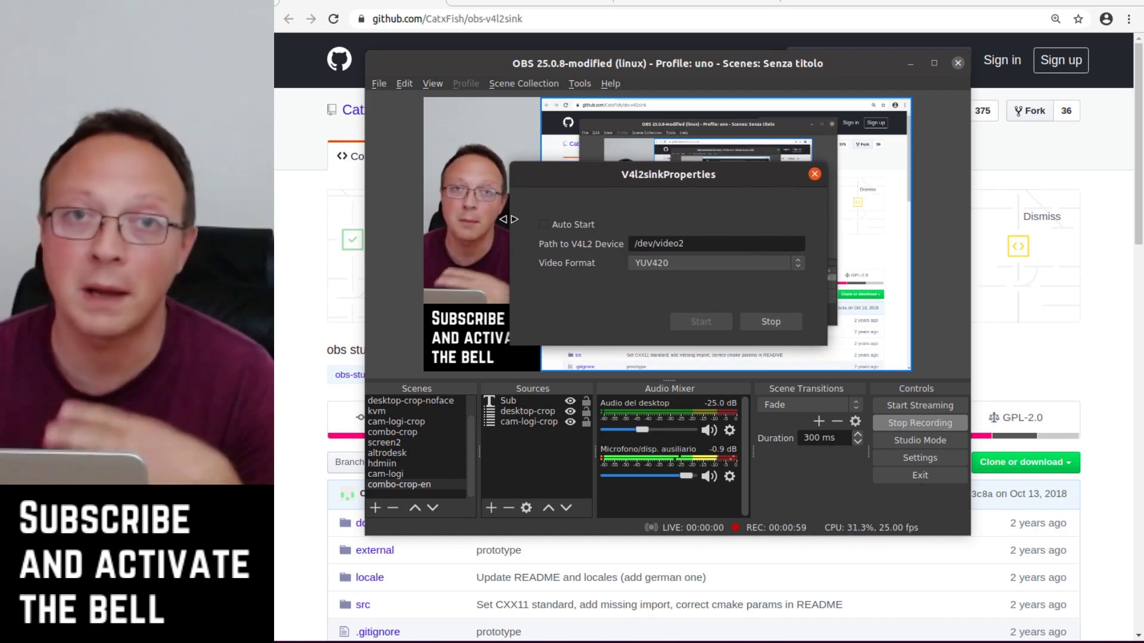
left_click(815, 174)
left_click_drag(744, 63, 1143, 149)
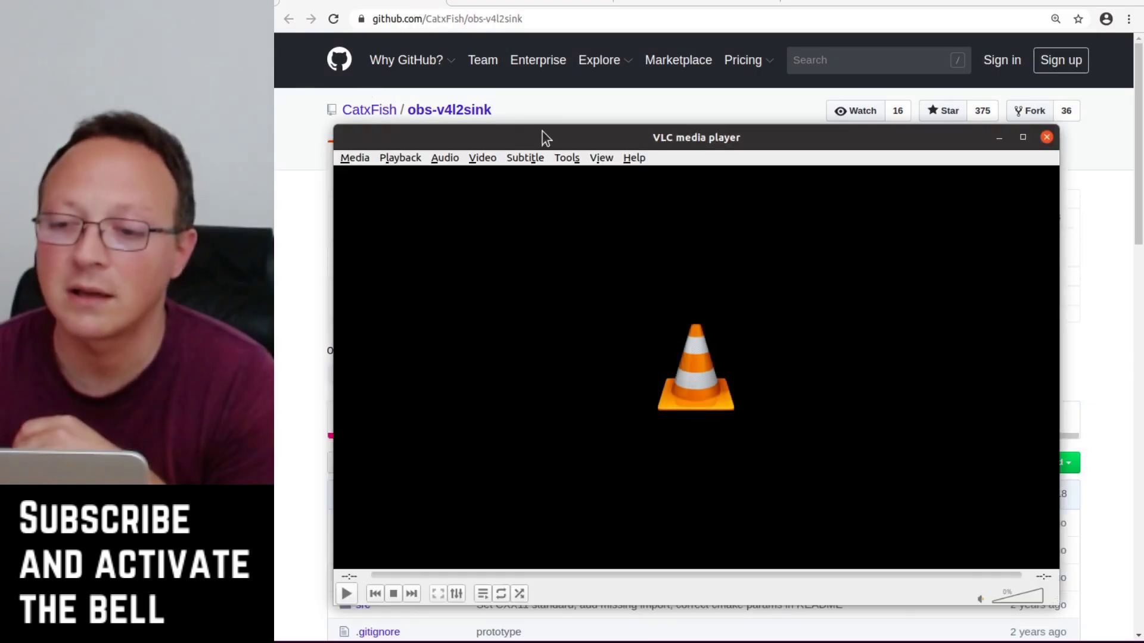
- Play /dev/video2 as a VLC capture device and fit the player over the page
left_click_drag(542, 137, 518, 81)
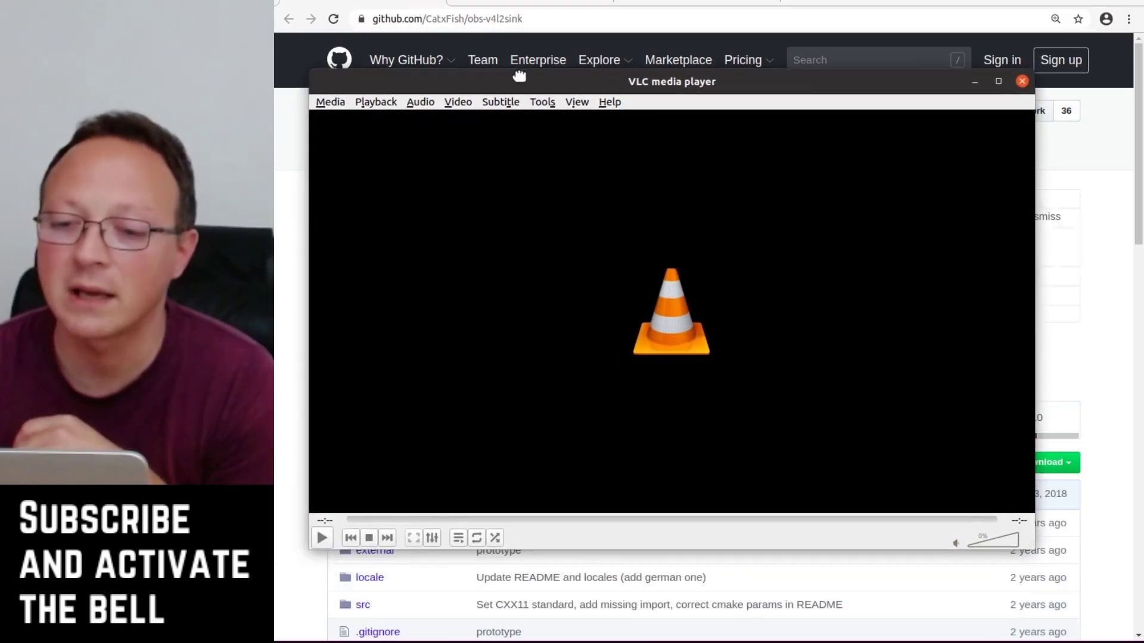
left_click(329, 102)
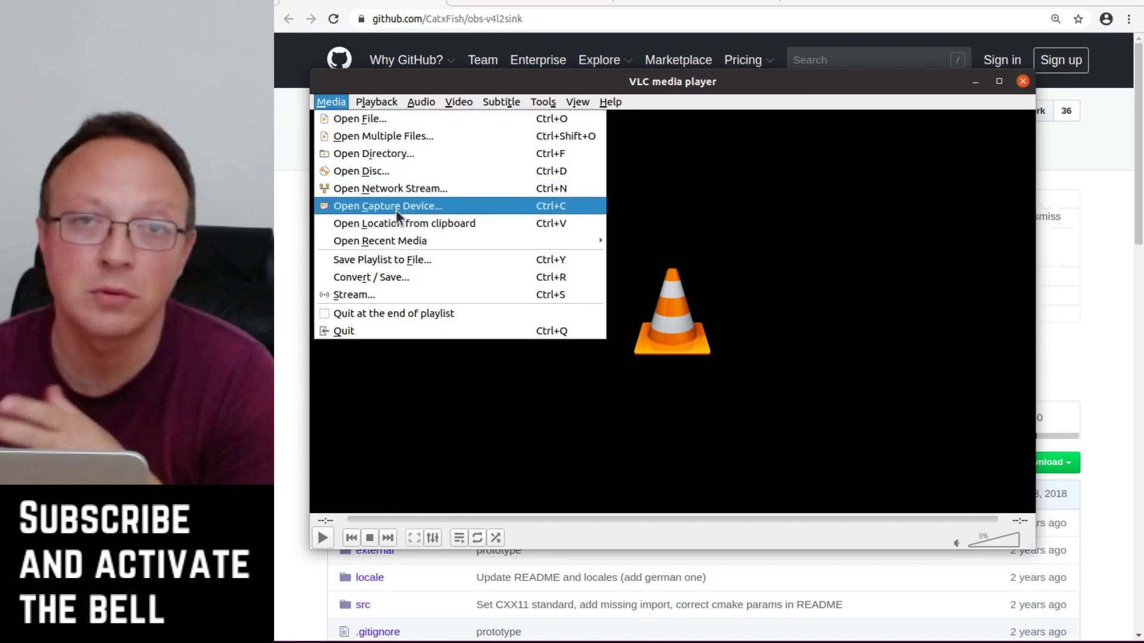
left_click(474, 206)
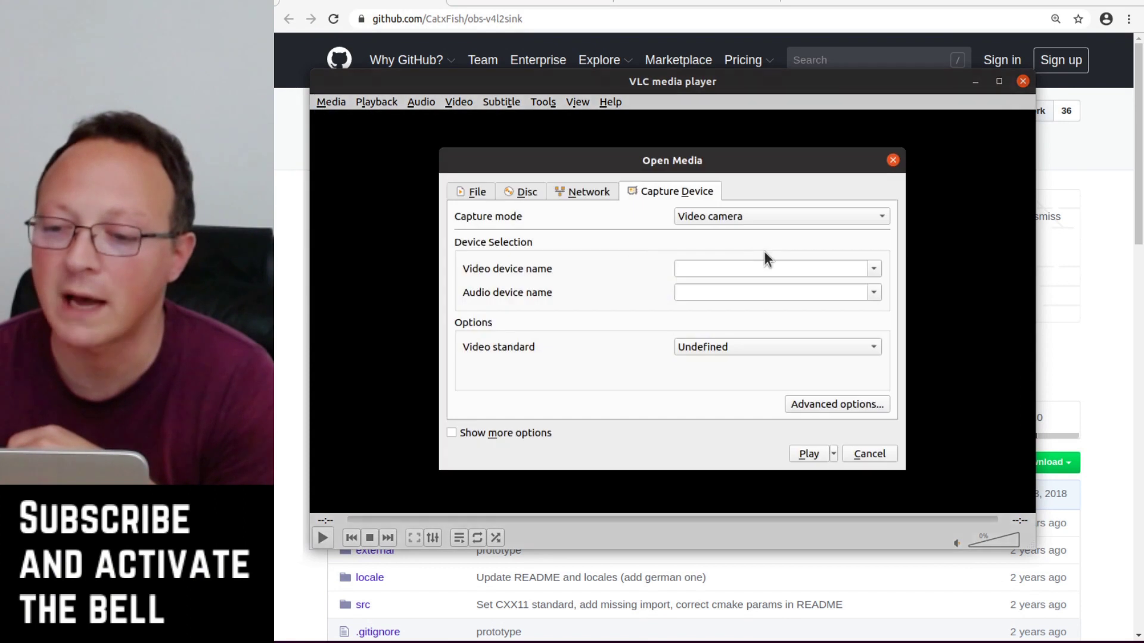
left_click(875, 268)
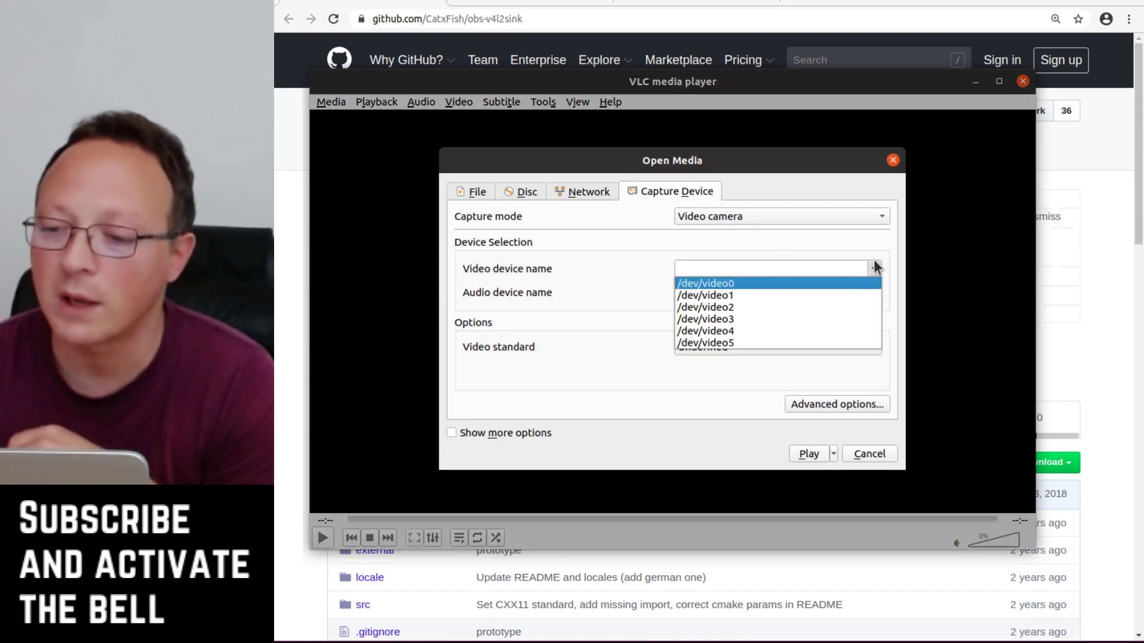
left_click(778, 306)
left_click(810, 458)
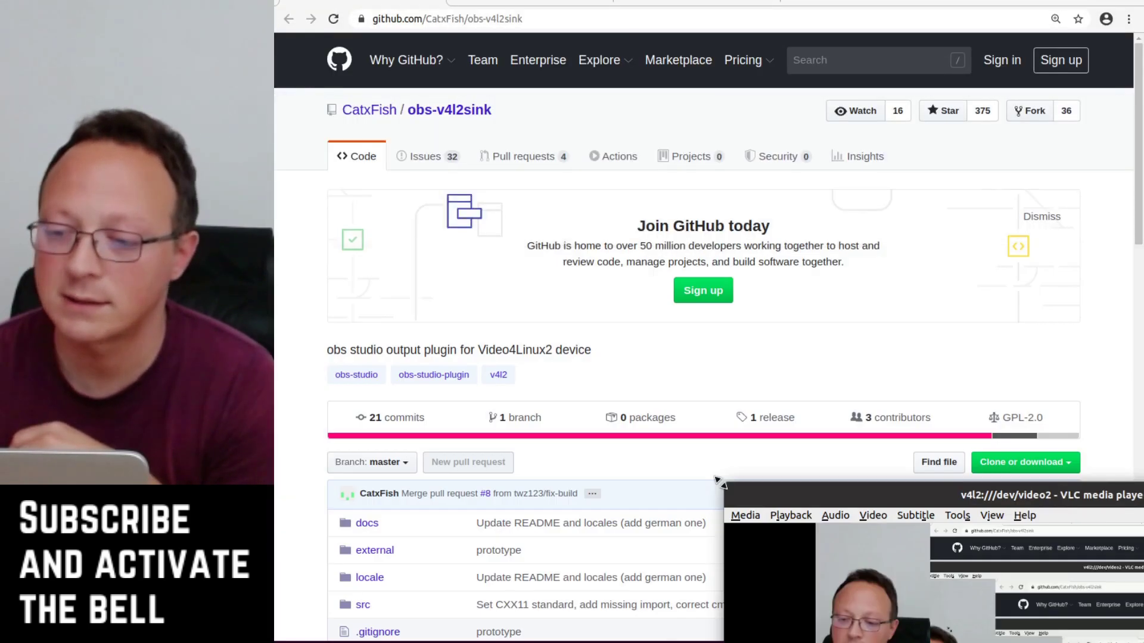
mouse_move(902, 498)
left_mouse_down()
mouse_move(562, 110)
mouse_move(524, 97)
mouse_move(549, 137)
left_mouse_up()
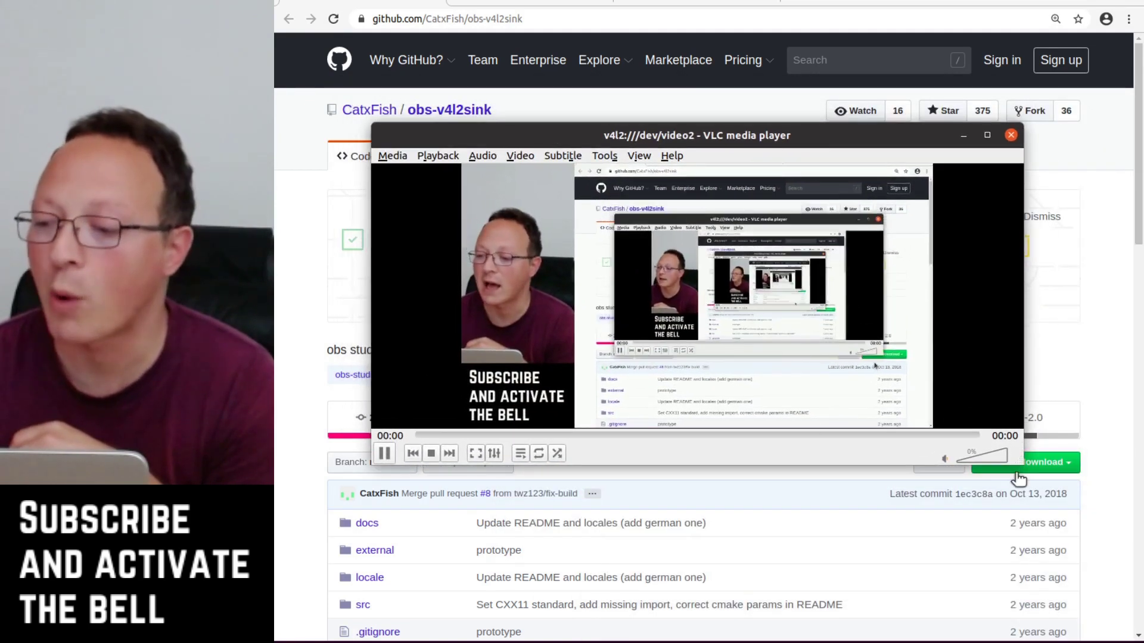
left_click_drag(1023, 465, 940, 544)
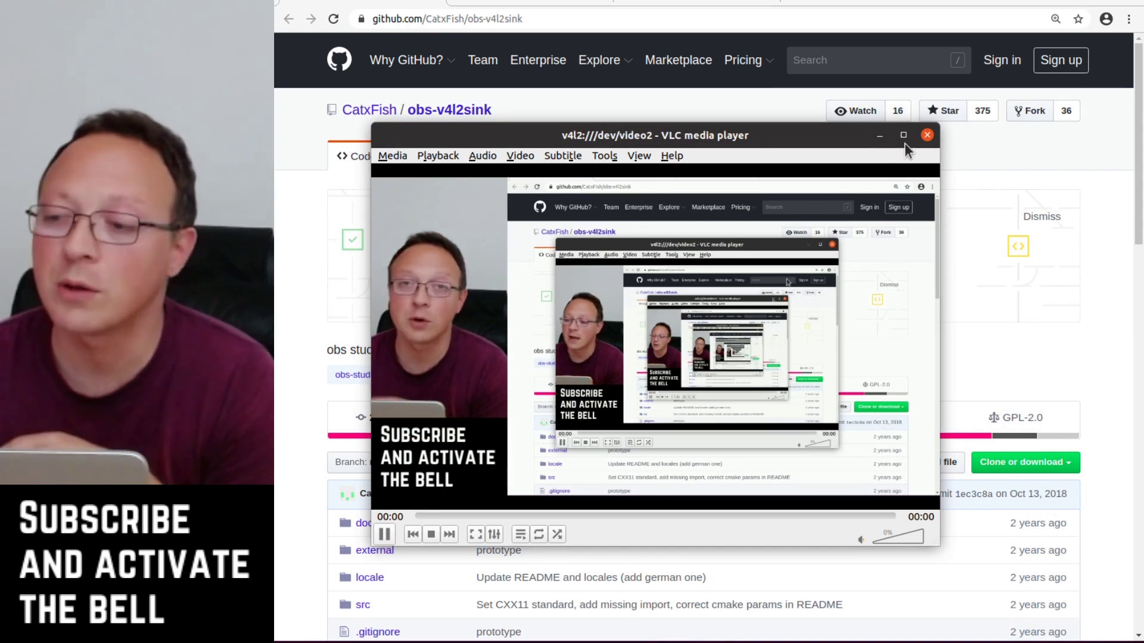
- Close the VLC player to reveal the obs-v4l2sink repository page
left_click(928, 136)
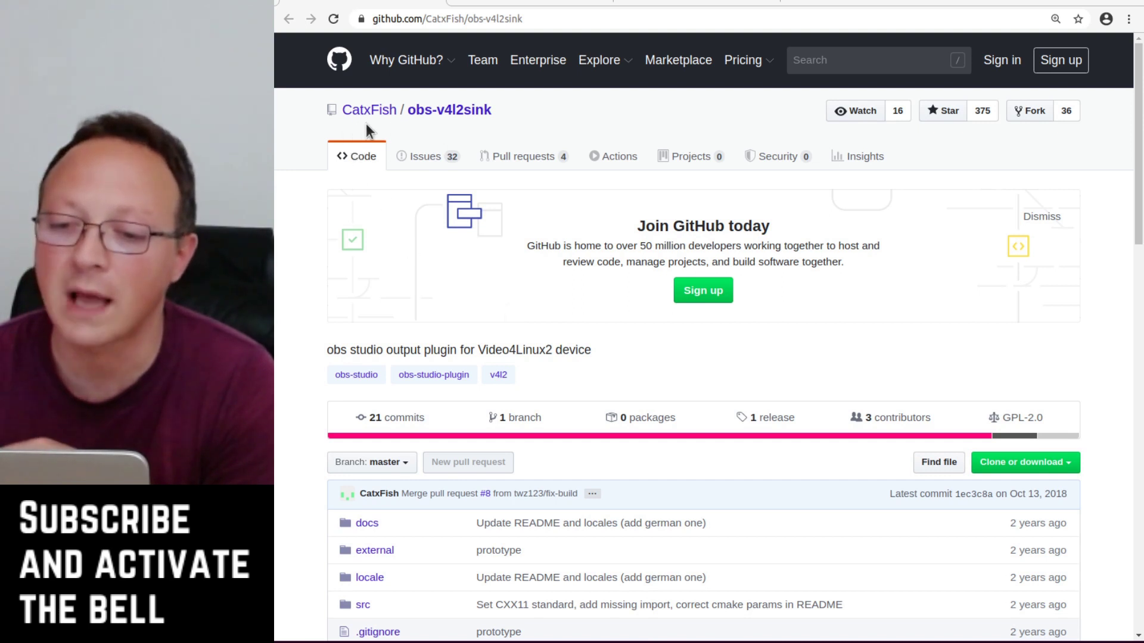
scroll(486, 162, "down", 3)
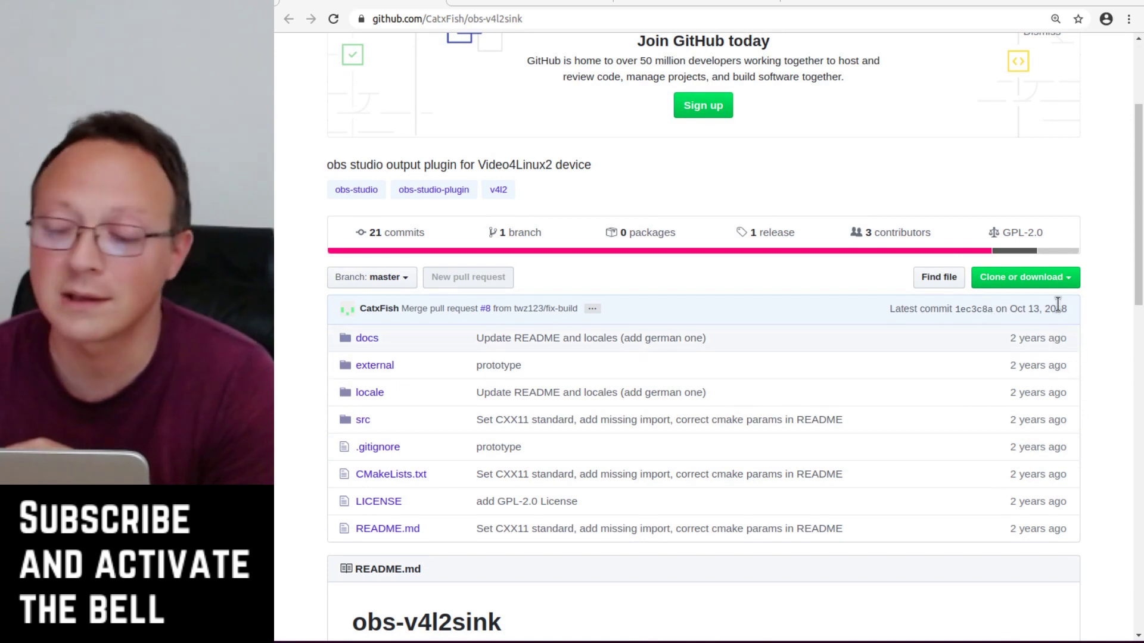
scroll(878, 254, "down", 9)
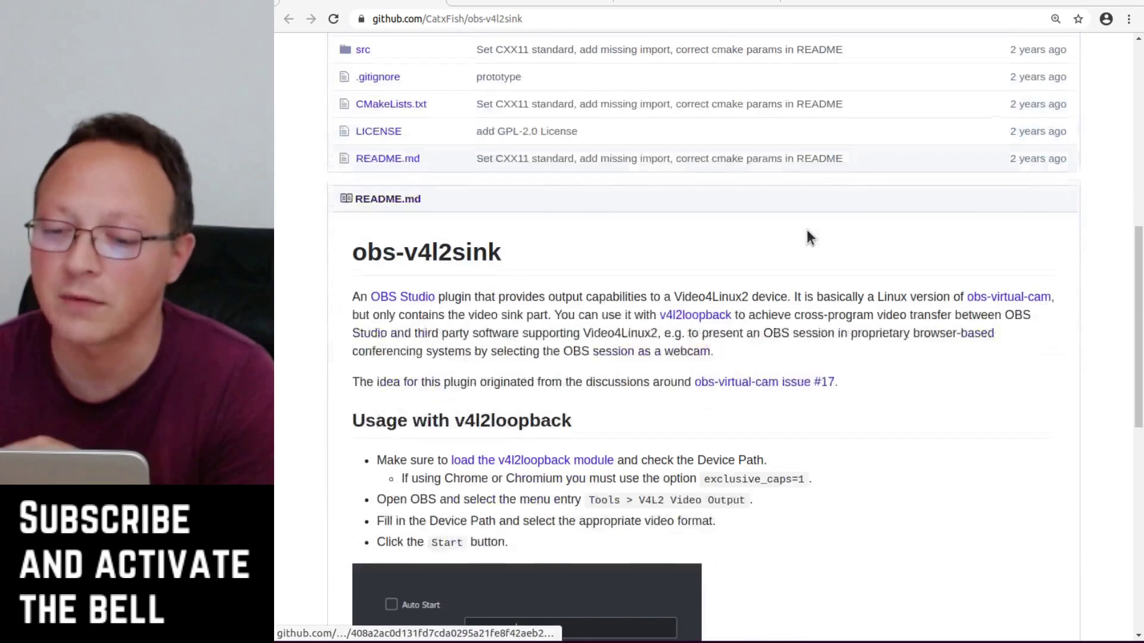
scroll(438, 417, "down", 7)
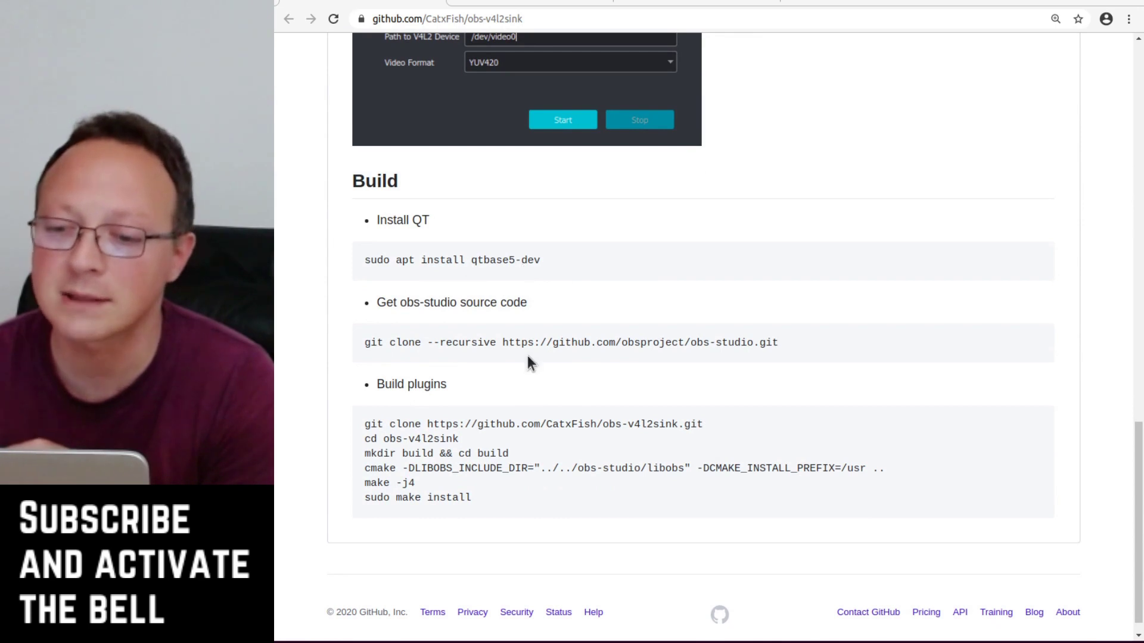
scroll(516, 367, "up", 17)
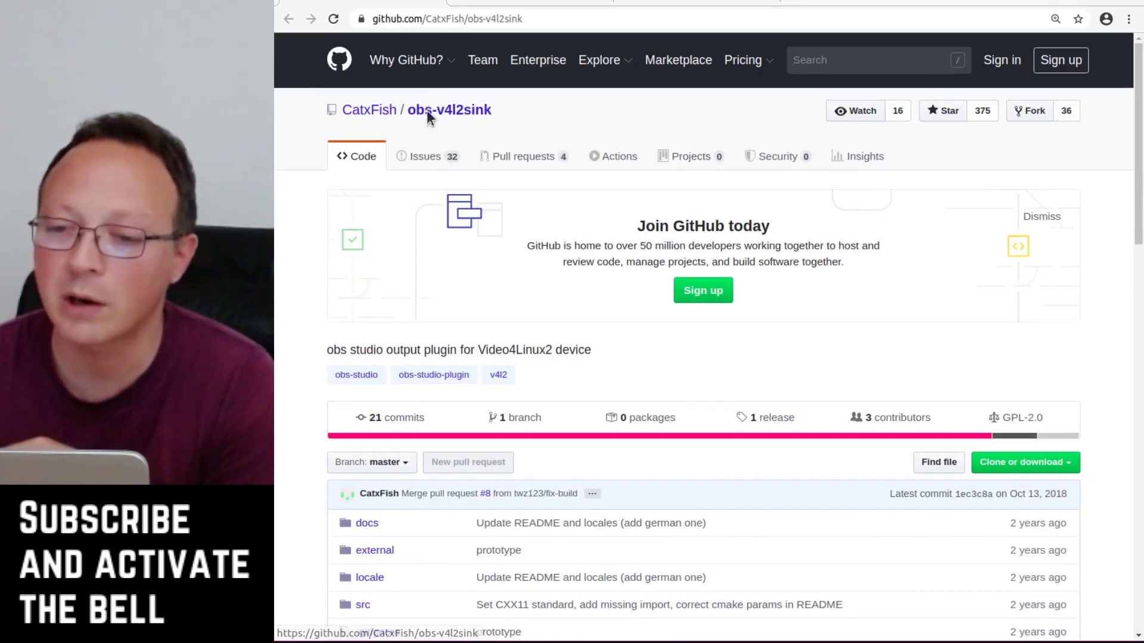
- In the repository's open issues, search for 43 and open 'cant build on fedora 32'
left_click(596, 157)
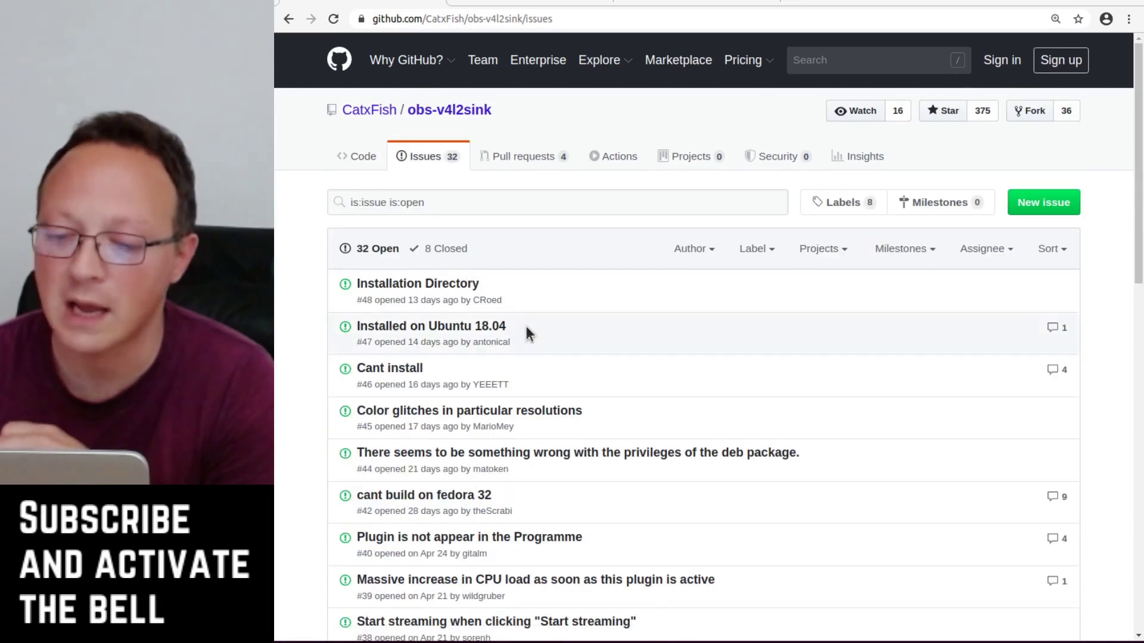
scroll(459, 470, "down", 1)
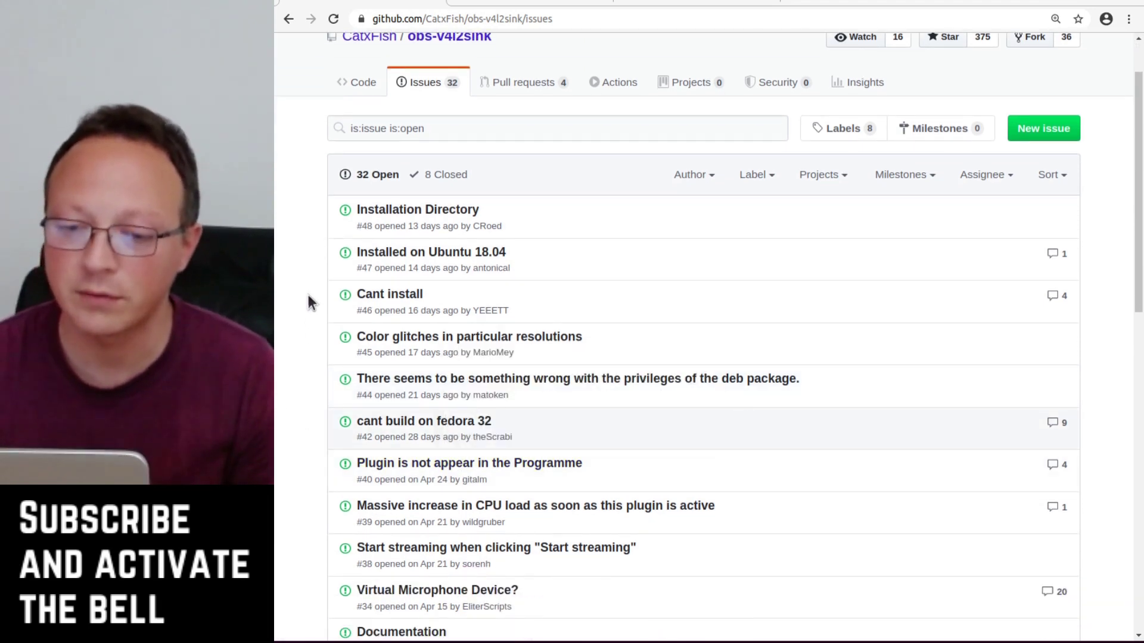
key("ctrl+f")
type("42")
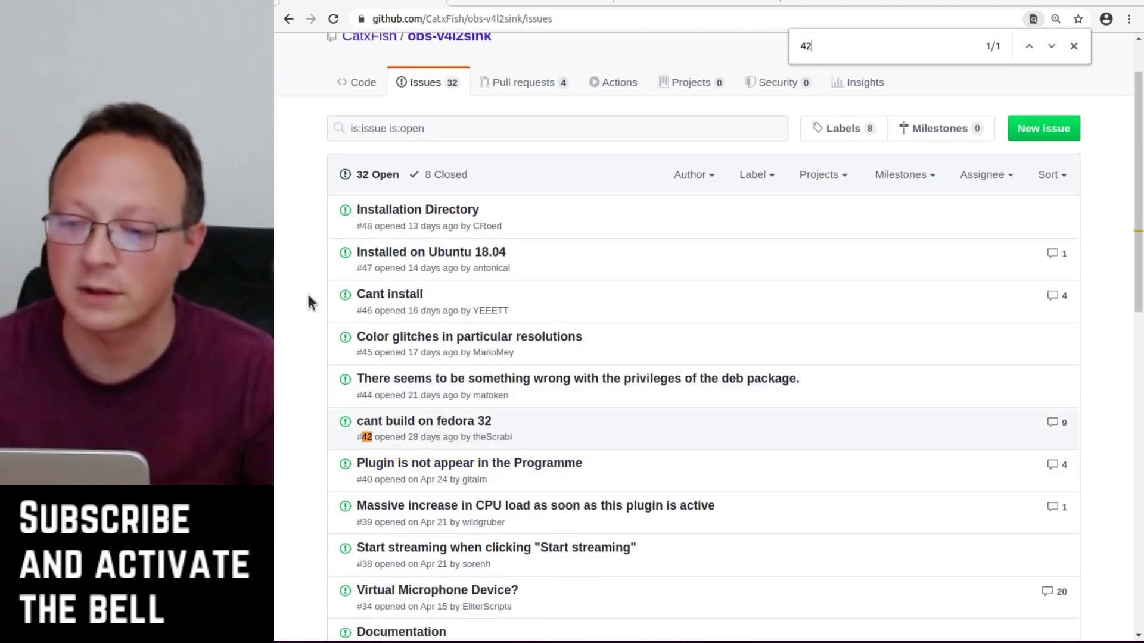
key("BackSpace")
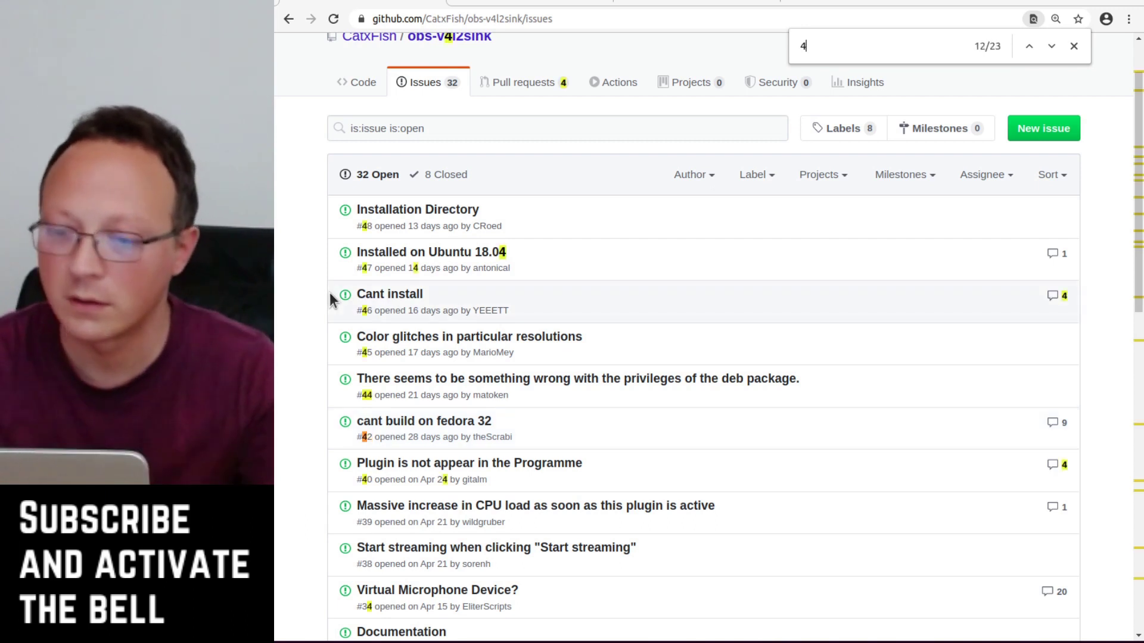
type("3")
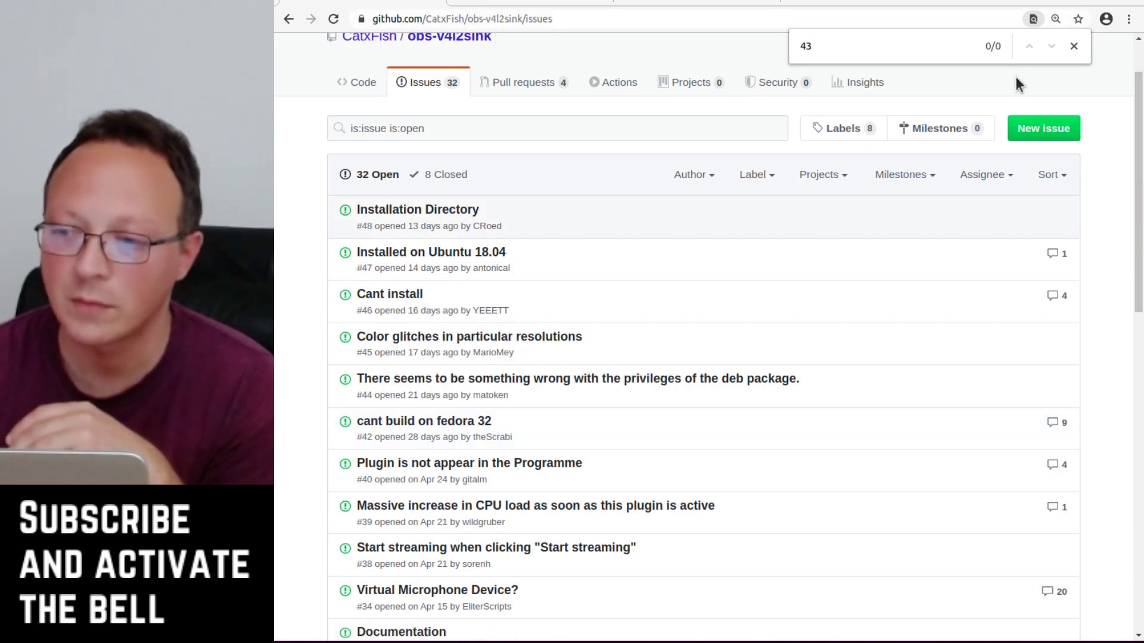
left_click(1075, 47)
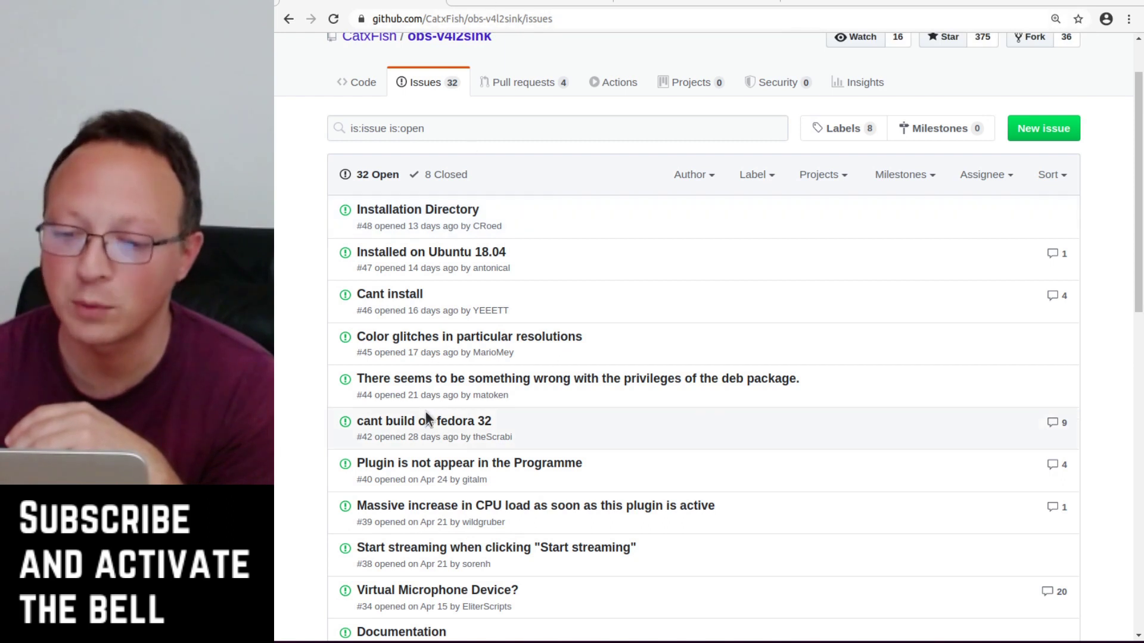
left_click(442, 418)
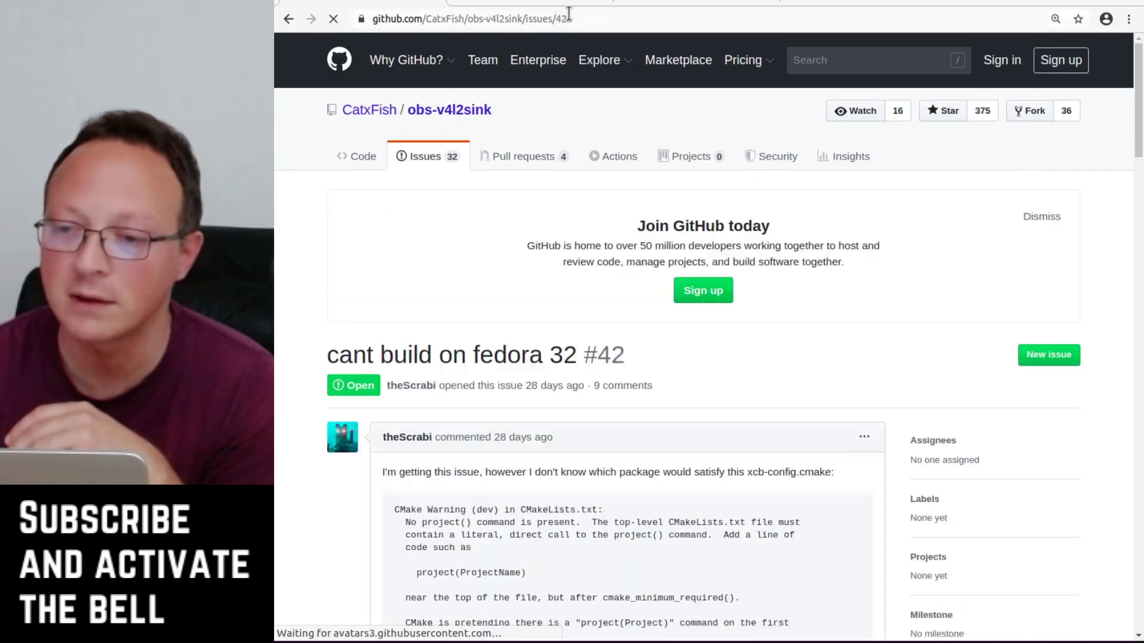
- Change the address from issues/42 to issues/43 to load pull request #43
left_click(579, 18)
left_click(613, 19)
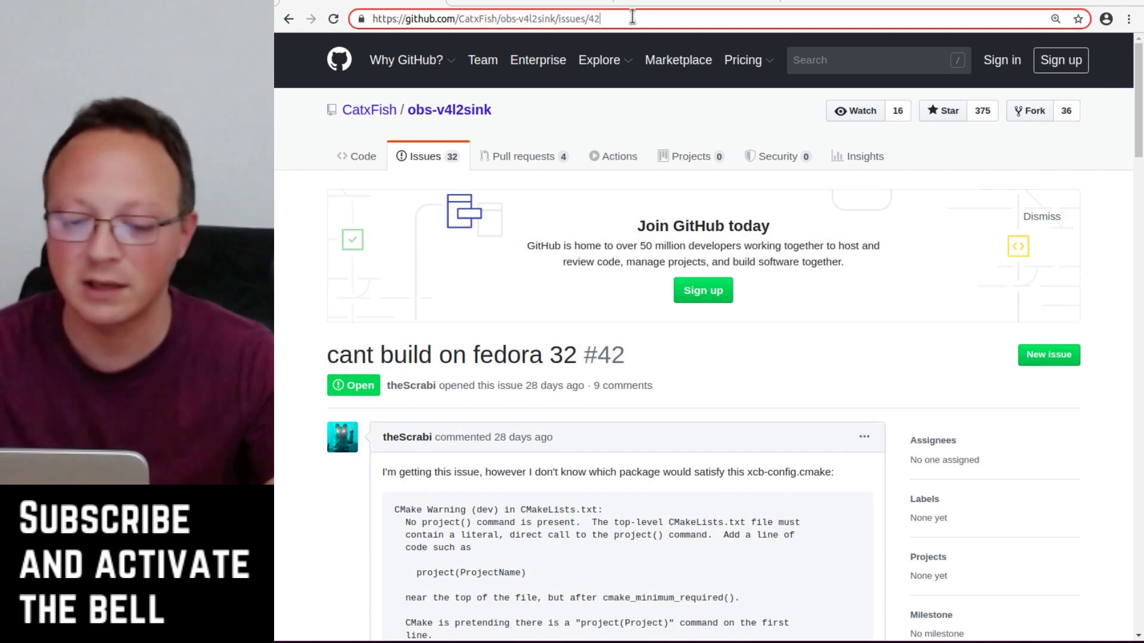
key("BackSpace")
type("3")
key("Return")
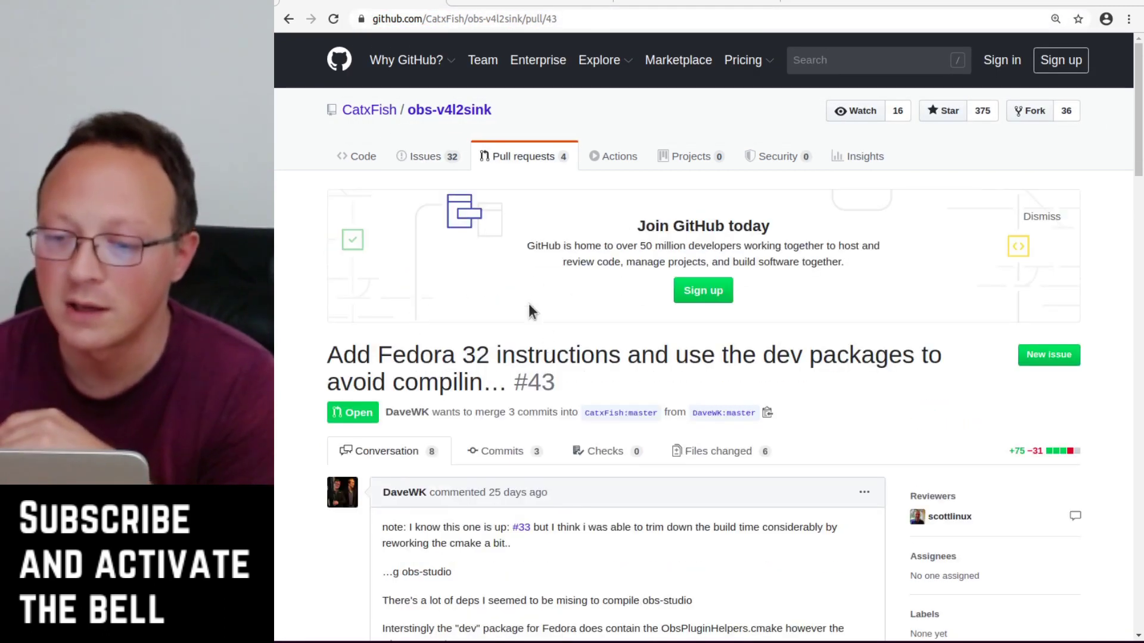
- Scroll through pull request #43's conversation to read its first comment
scroll(513, 353, "down", 3)
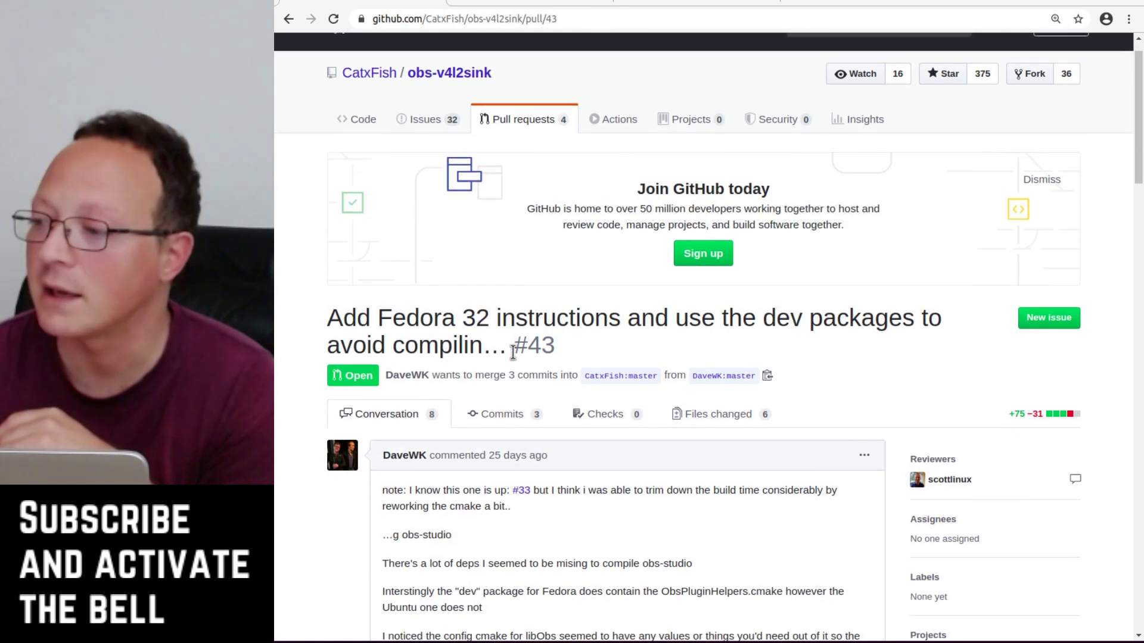
scroll(513, 353, "down", 2)
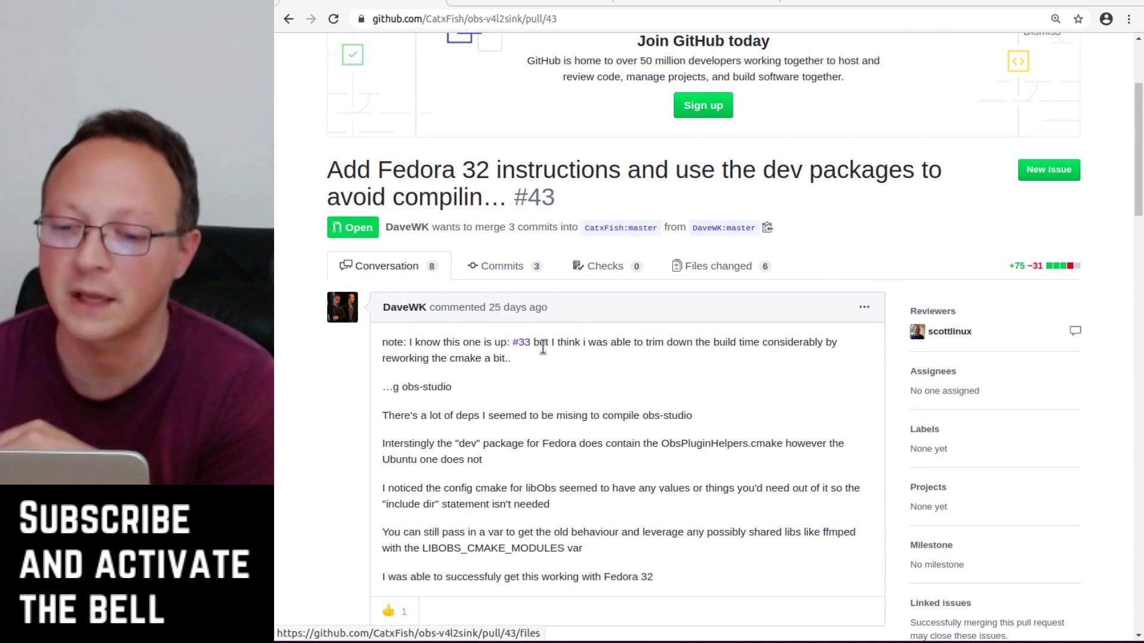
scroll(542, 347, "down", 1)
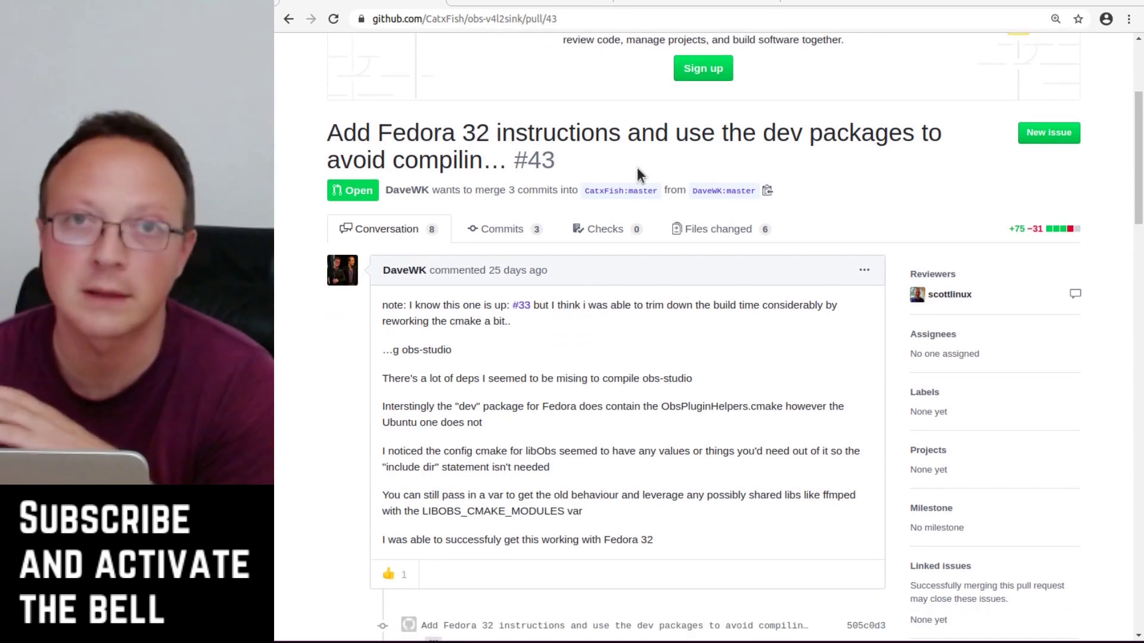
scroll(619, 171, "down", 7)
scroll(620, 171, "down", 5)
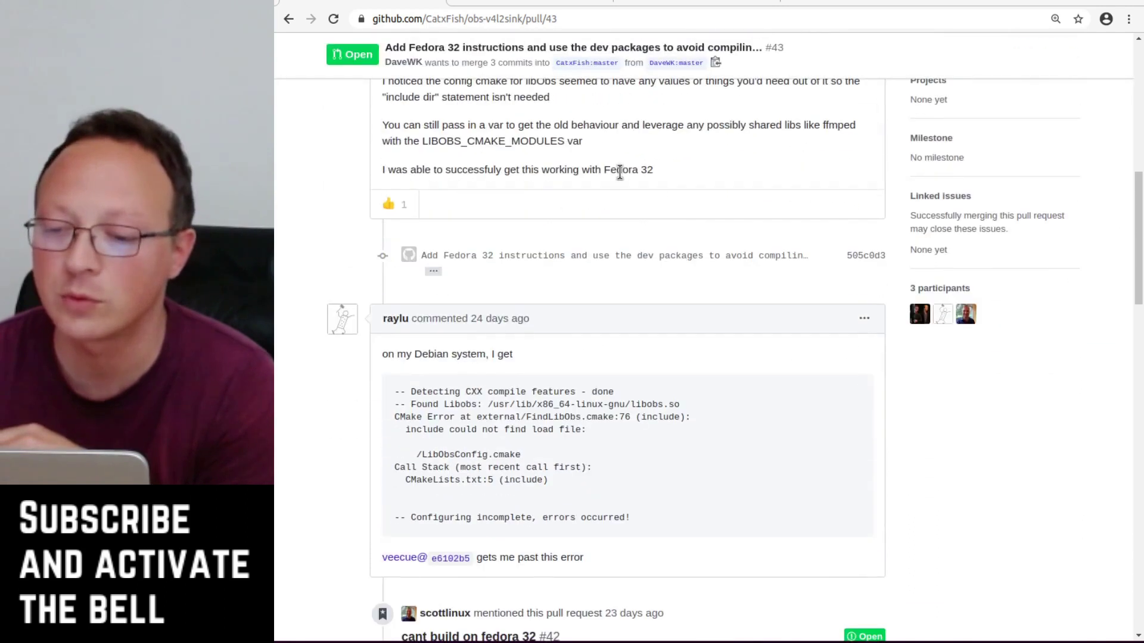
scroll(620, 171, "up", 9)
scroll(774, 280, "up", 6)
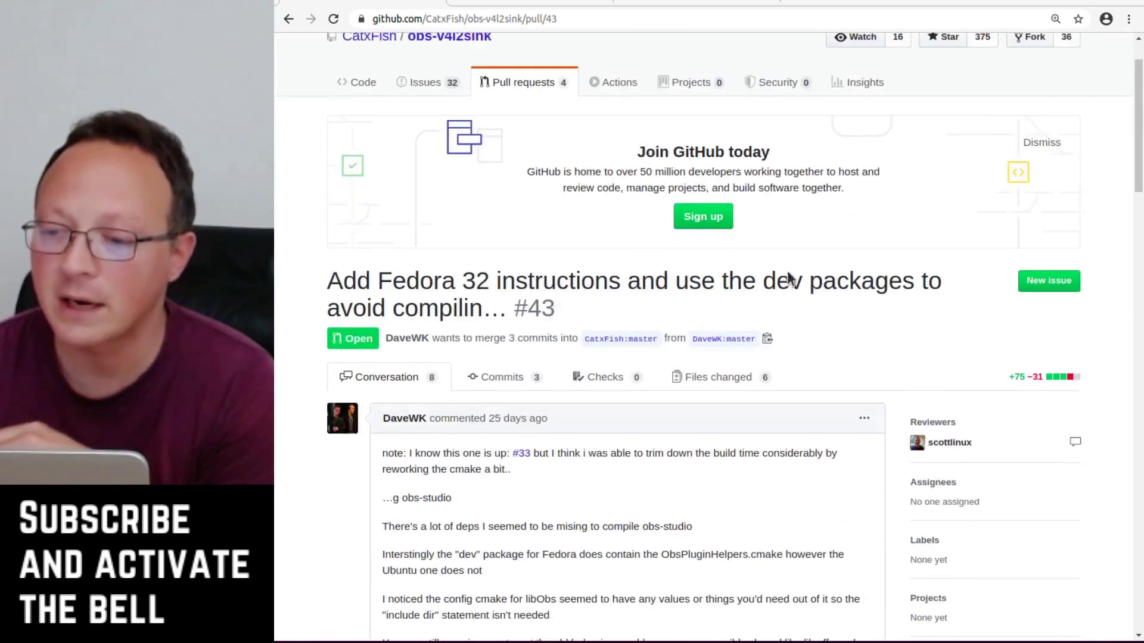
scroll(771, 295, "down", 6)
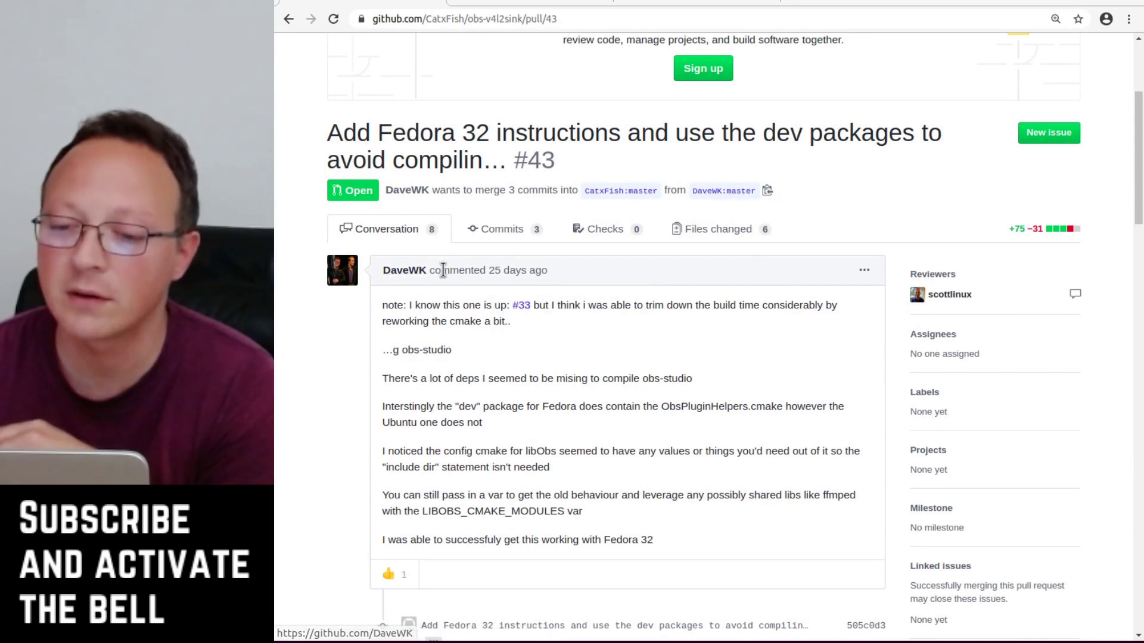
- Open the contributor's fork from the source branch link and scroll through it
left_click(724, 191)
scroll(678, 216, "down", 2)
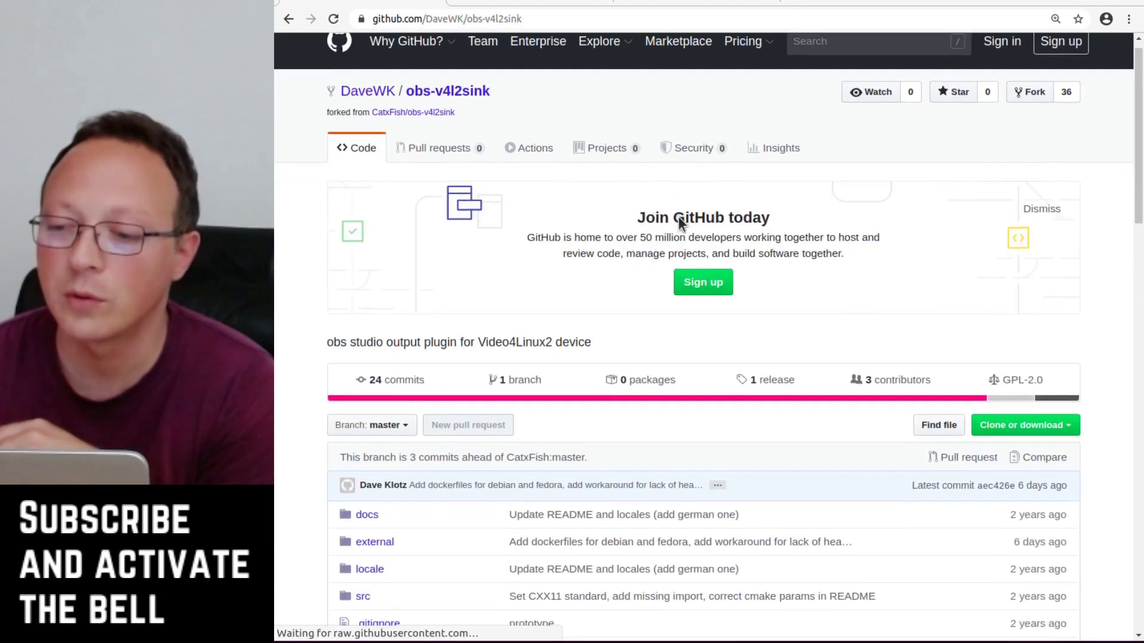
scroll(537, 395, "down", 4)
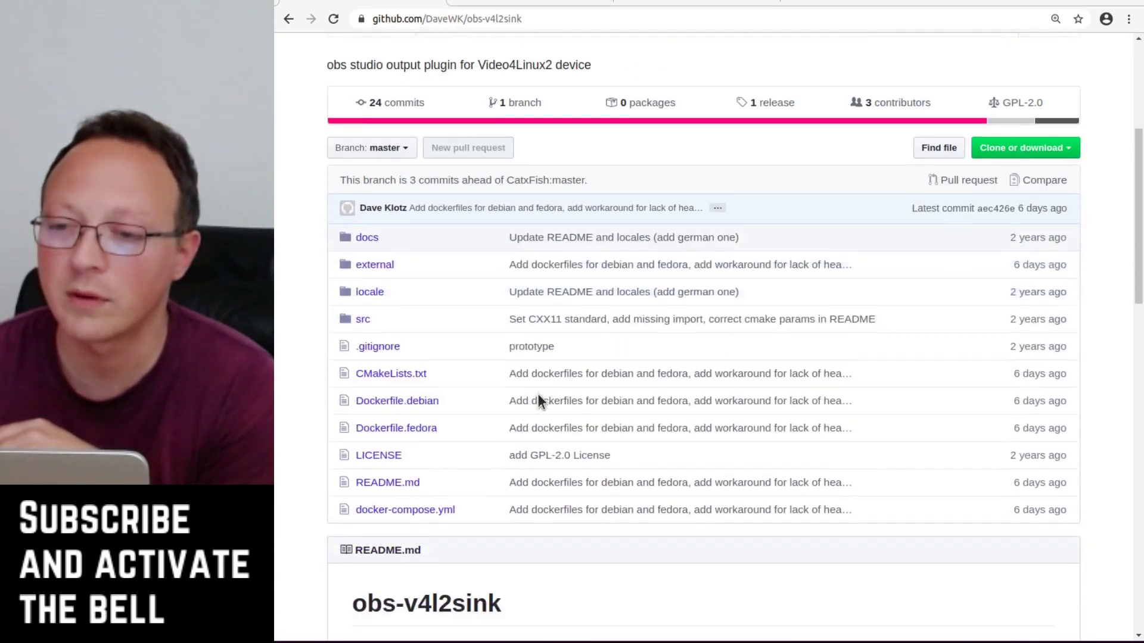
- Go back to the original repository, scroll its README to Build, then return to the fork
left_click(288, 19)
left_click(288, 19)
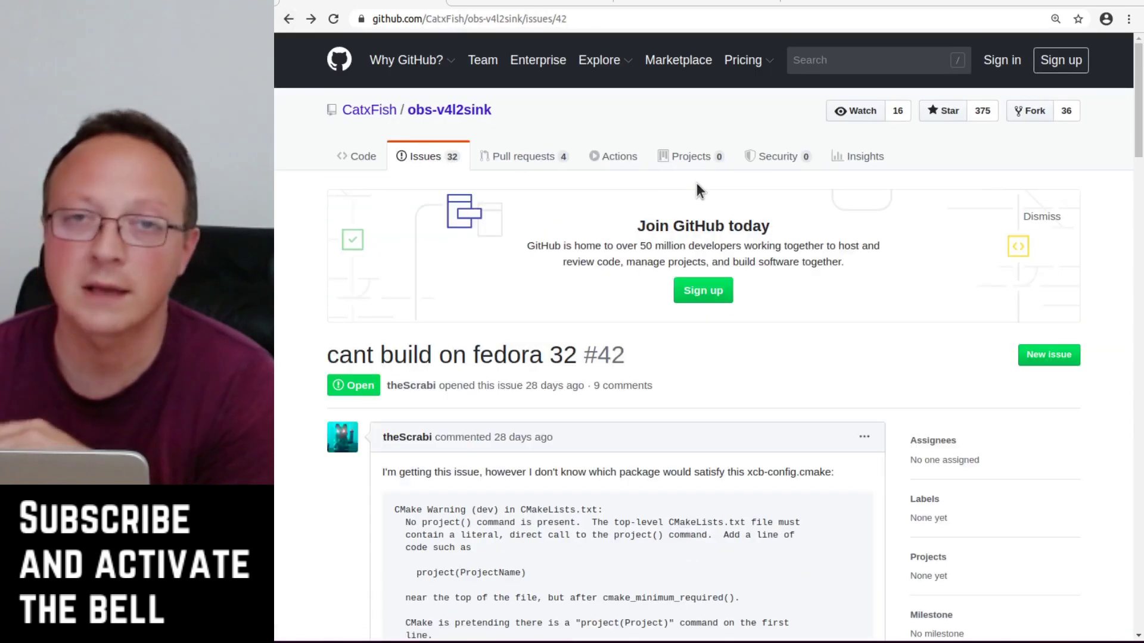
scroll(697, 203, "down", 2)
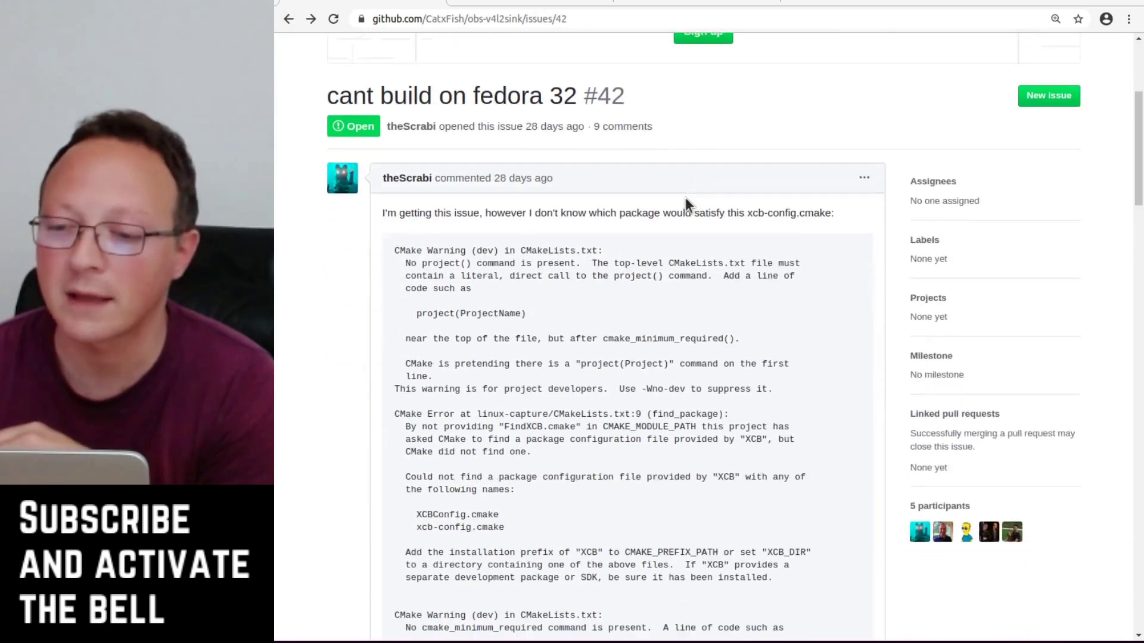
left_click(289, 19)
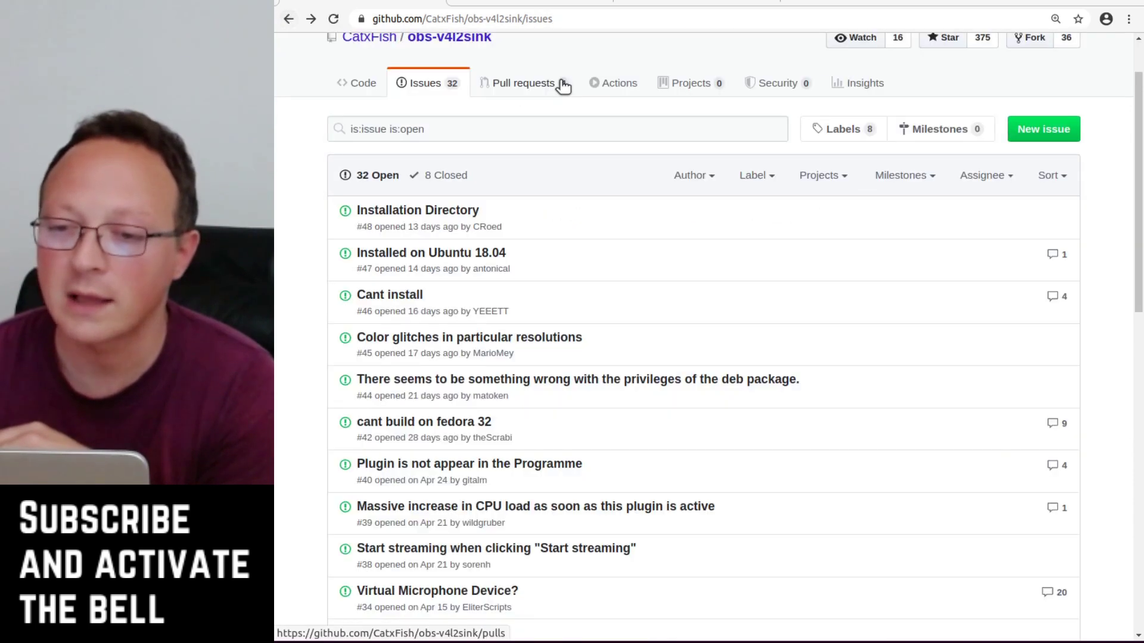
left_click(288, 19)
scroll(592, 176, "down", 10)
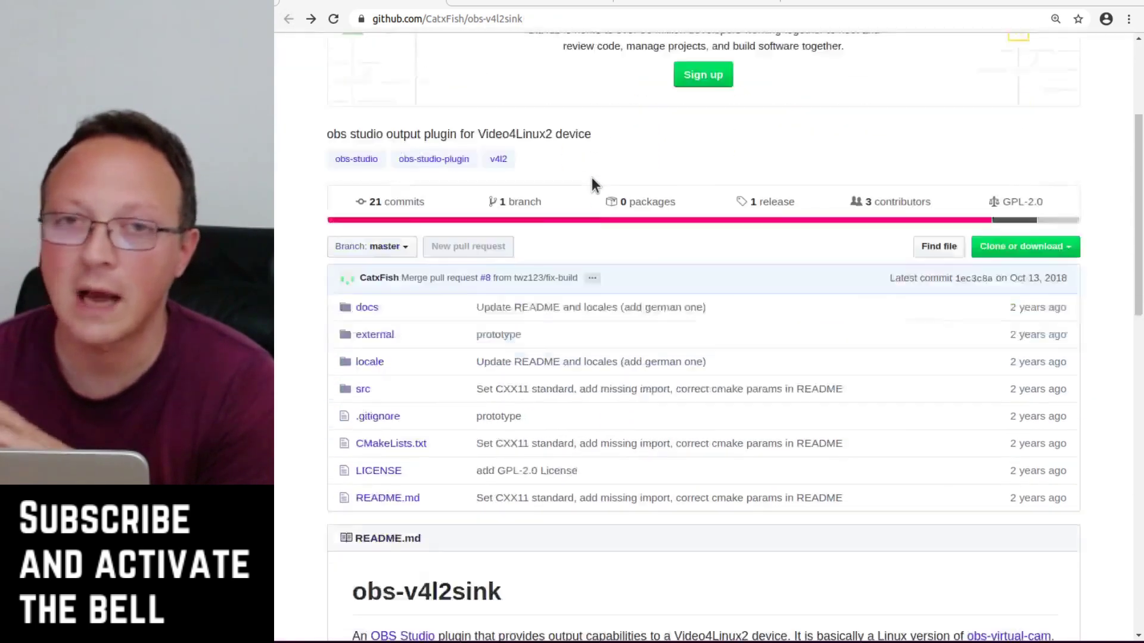
scroll(592, 177, "down", 4)
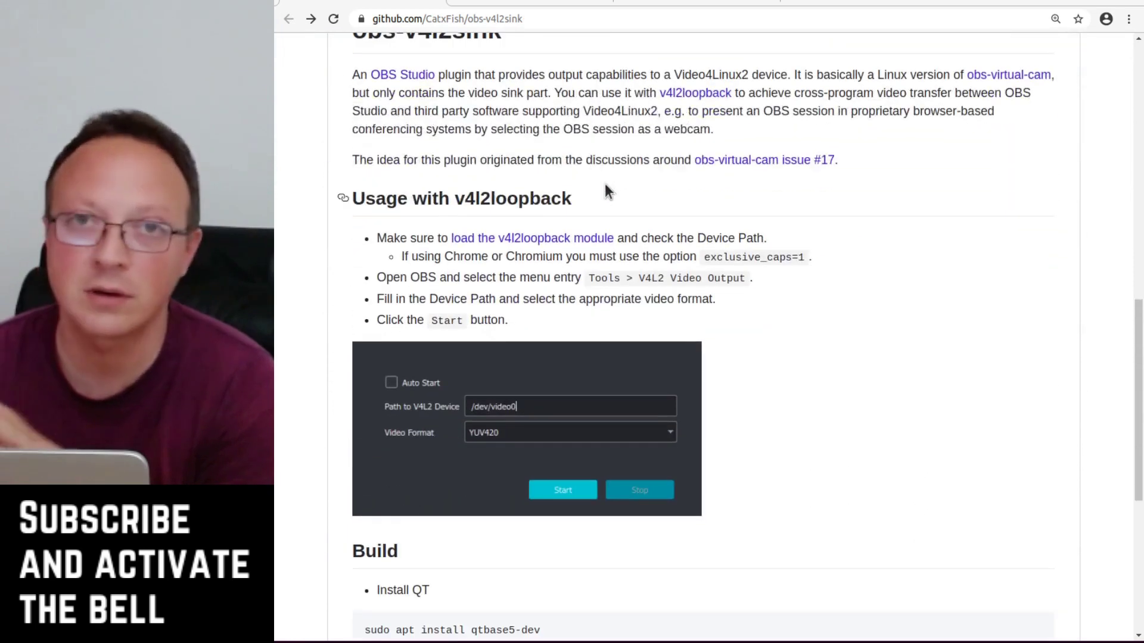
scroll(711, 213, "down", 5)
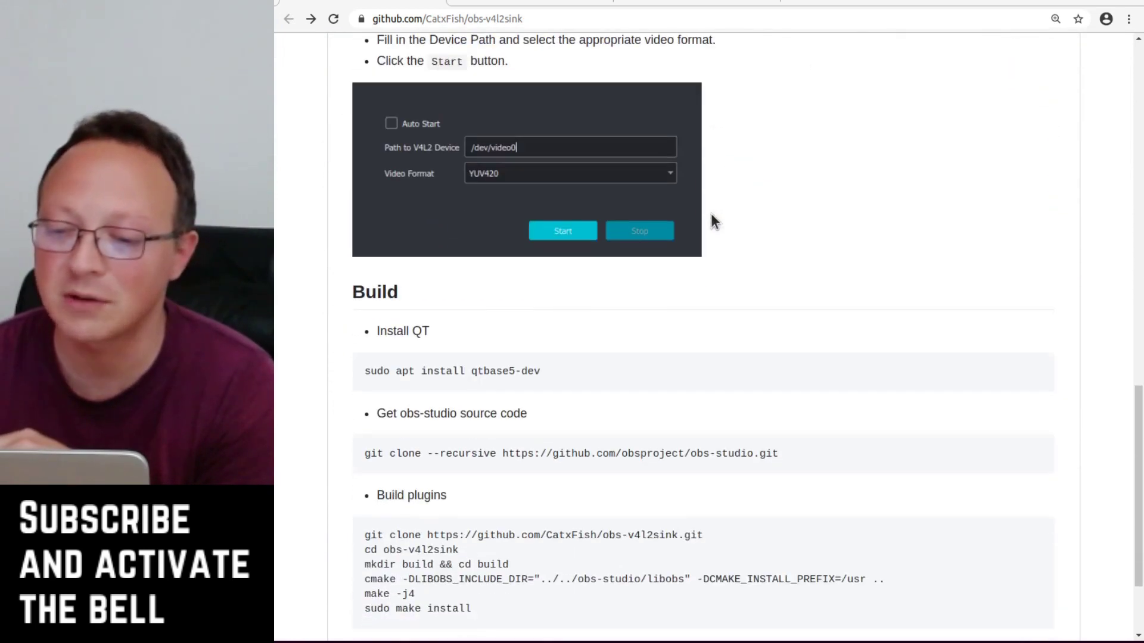
scroll(503, 312, "down", 2)
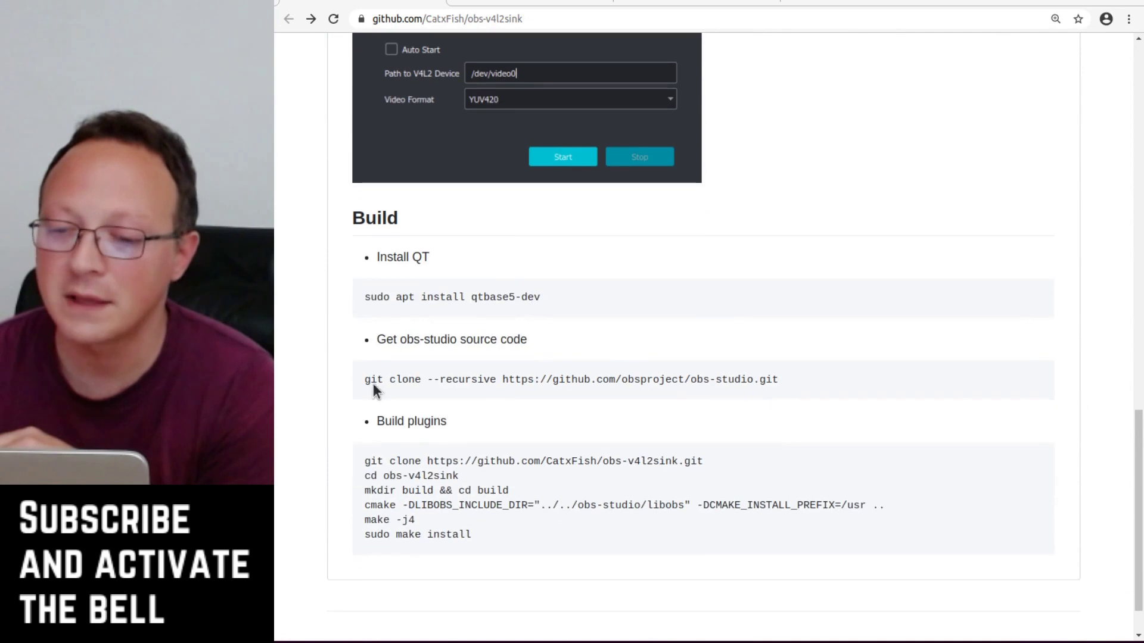
left_click(553, 1)
- Select the 'sudo apt-src install --location=/usr/src -i libobs-dev' line, then show the activities overview
scroll(666, 212, "up", 2)
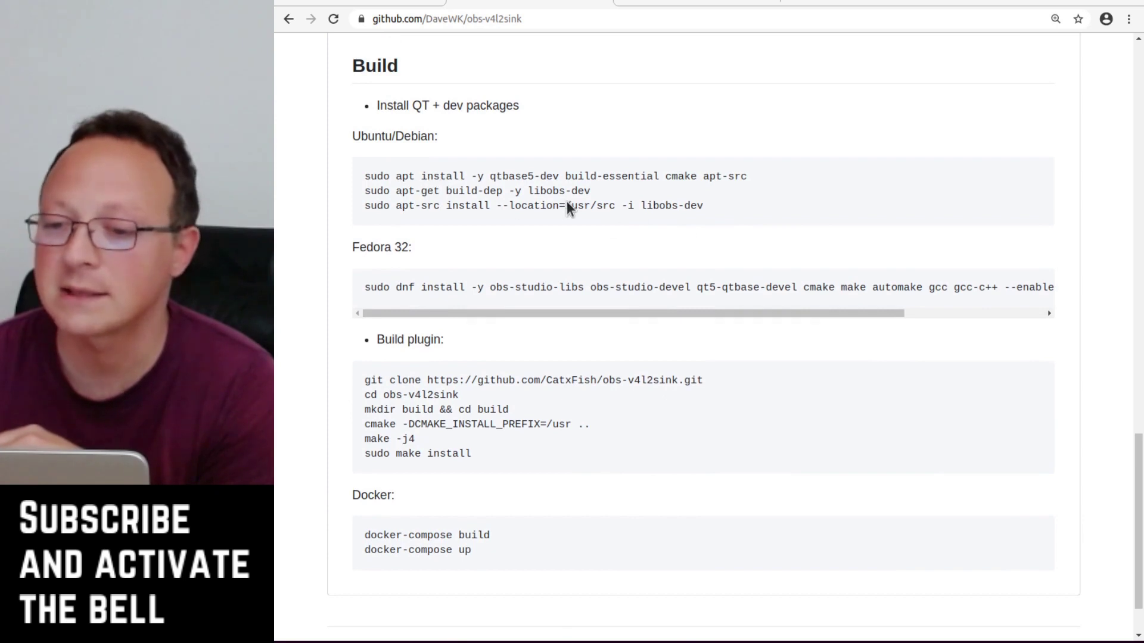
left_click_drag(364, 177, 754, 184)
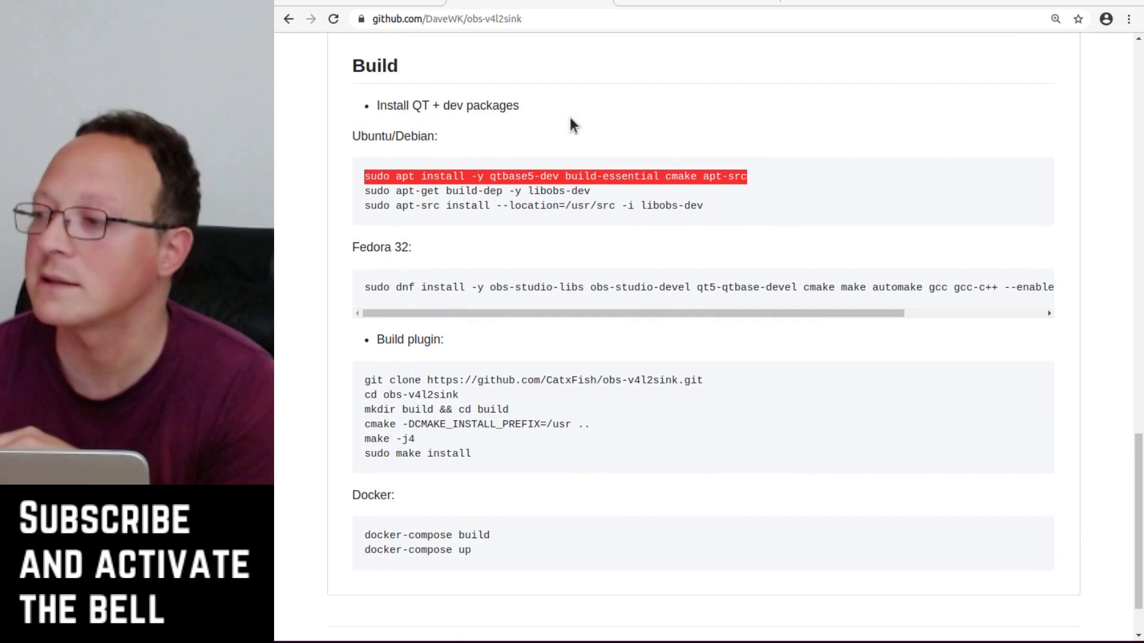
left_click(453, 200)
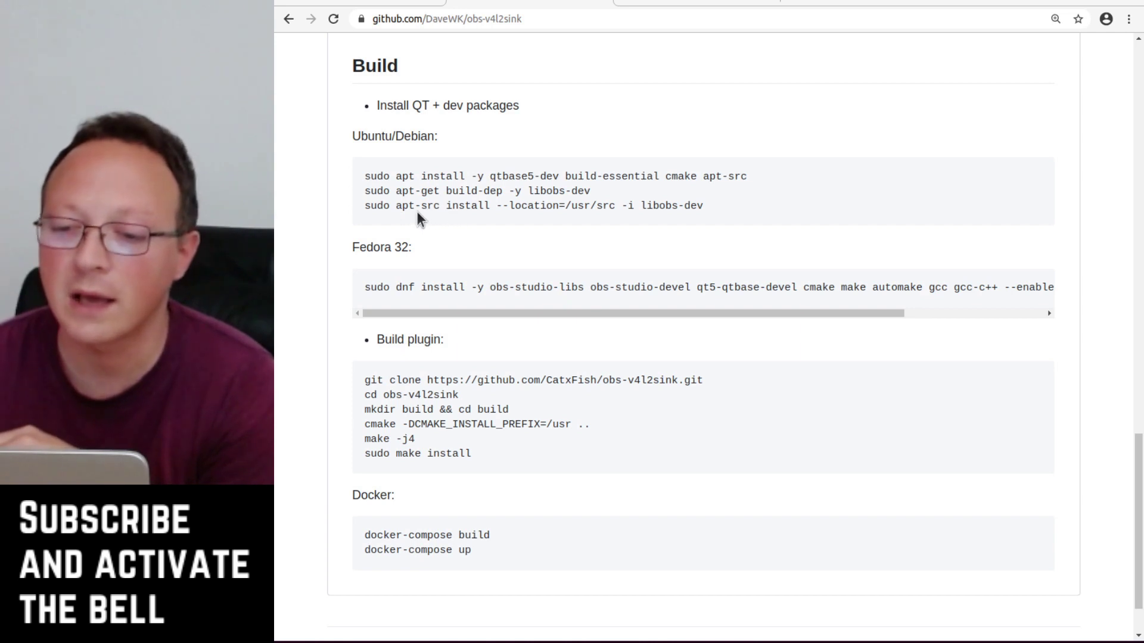
triple_click(538, 216)
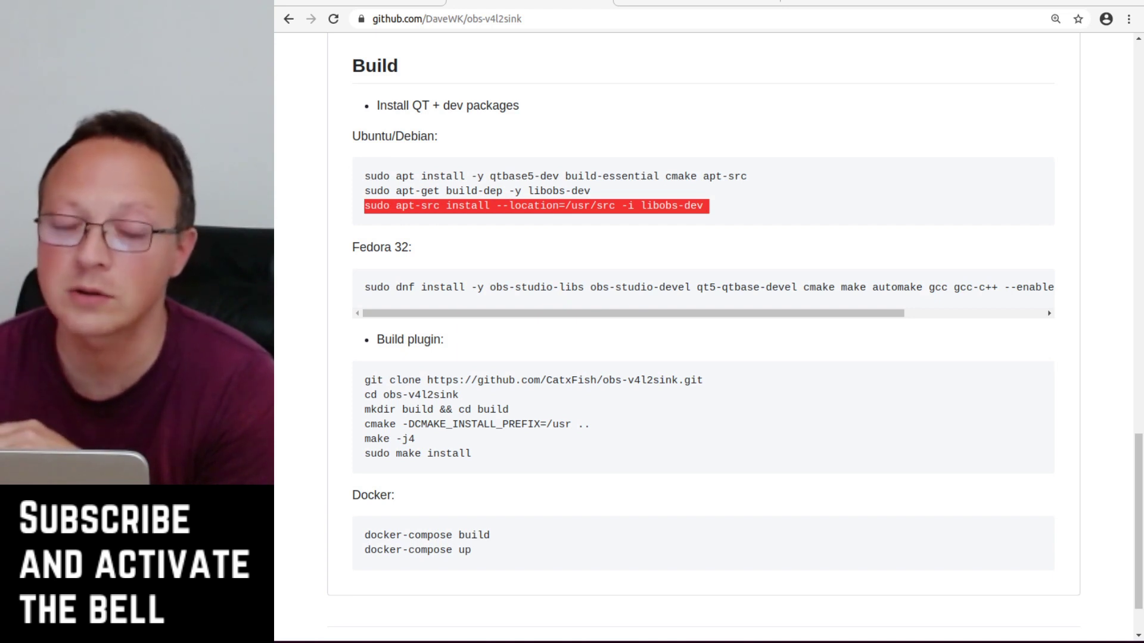
key("super")
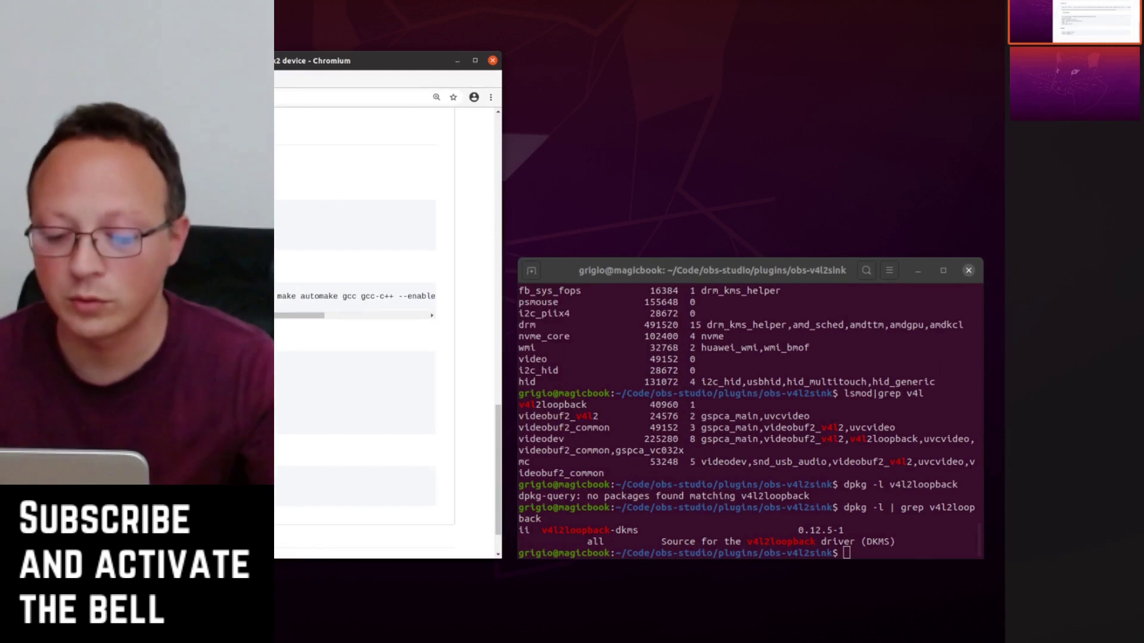
- Close Software & Updates, leaving Source code enabled, to return to the build instructions
type("so")
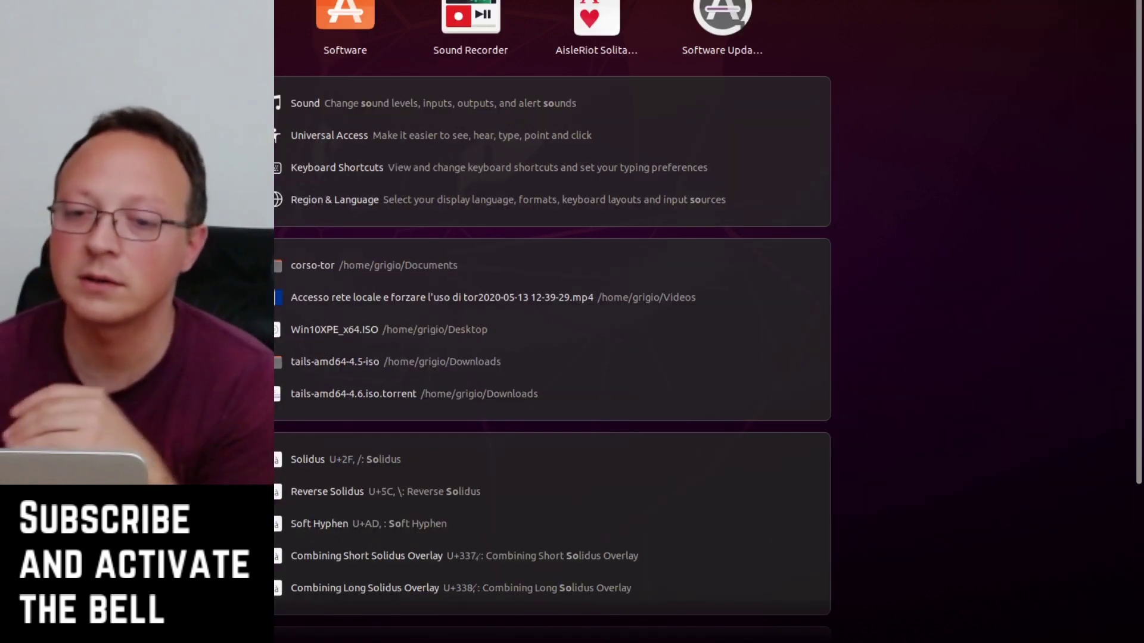
key("super")
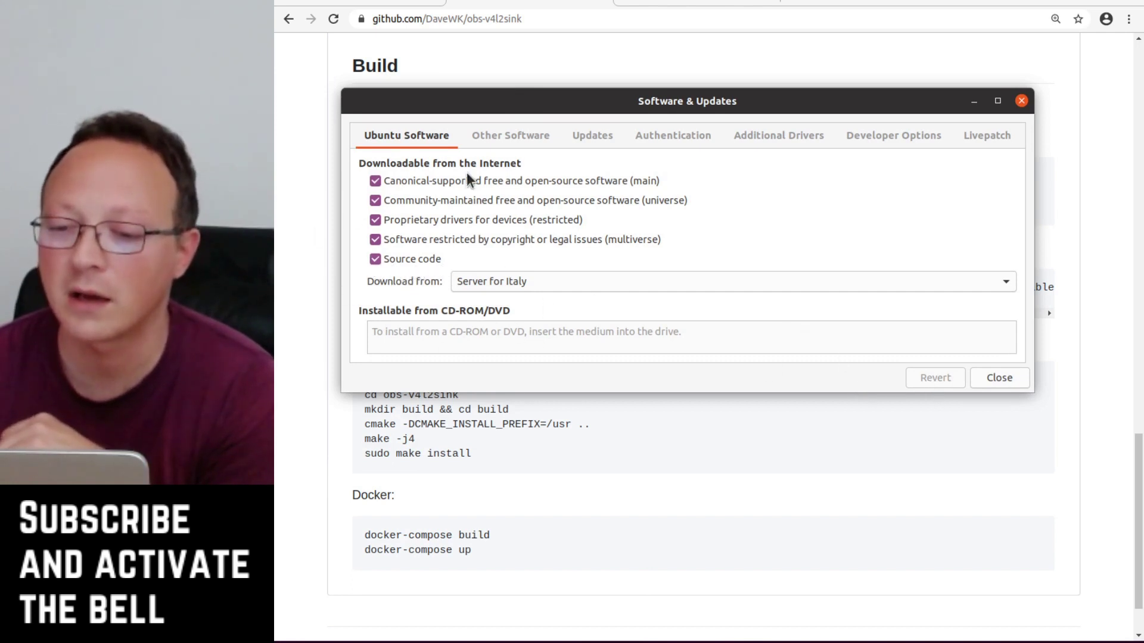
left_click(1022, 102)
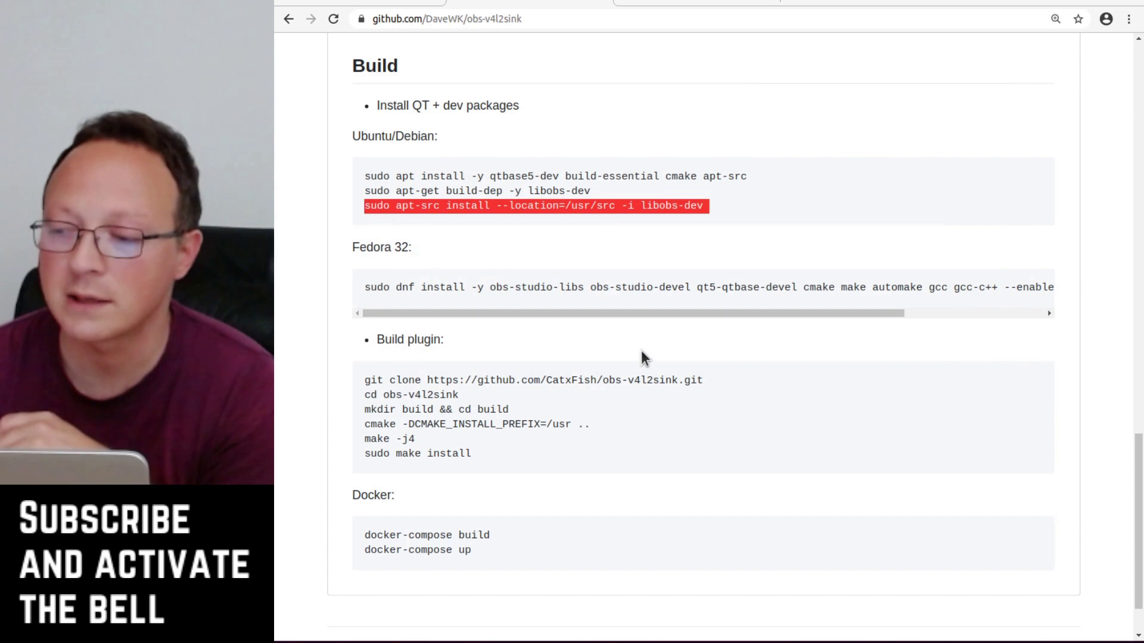
scroll(501, 358, "down", 2)
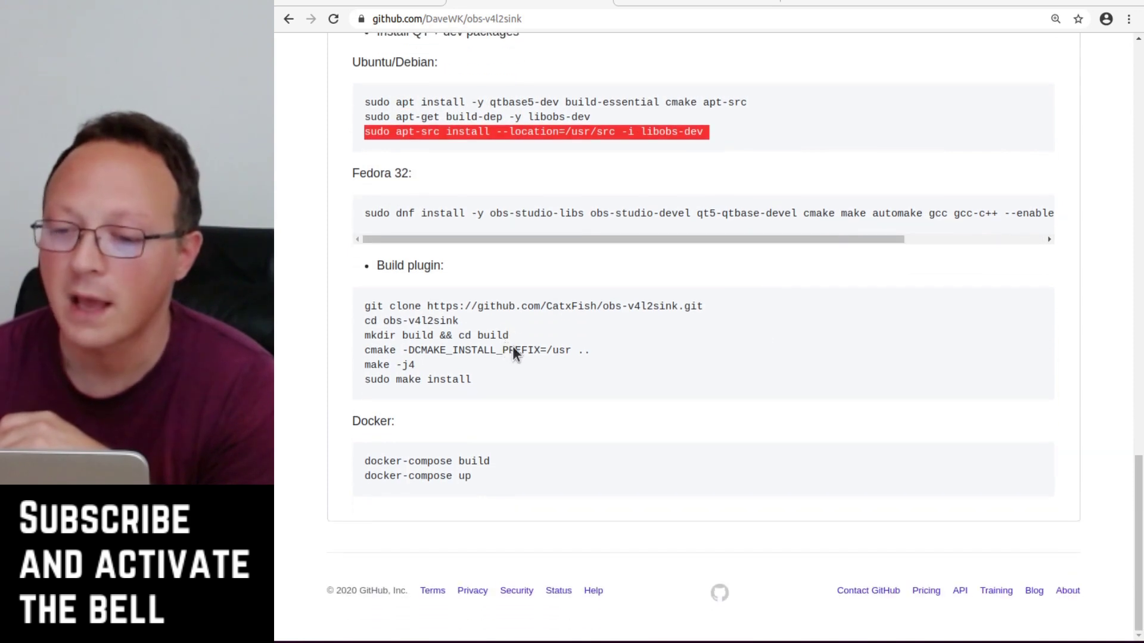
key("alt+Left")
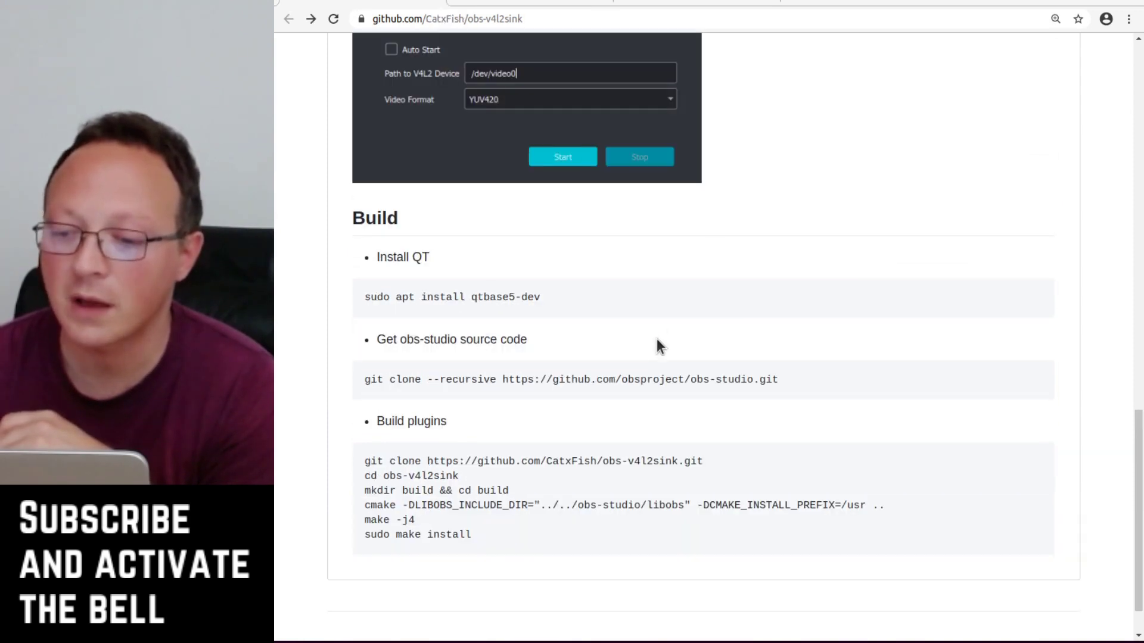
scroll(657, 341, "down", 2)
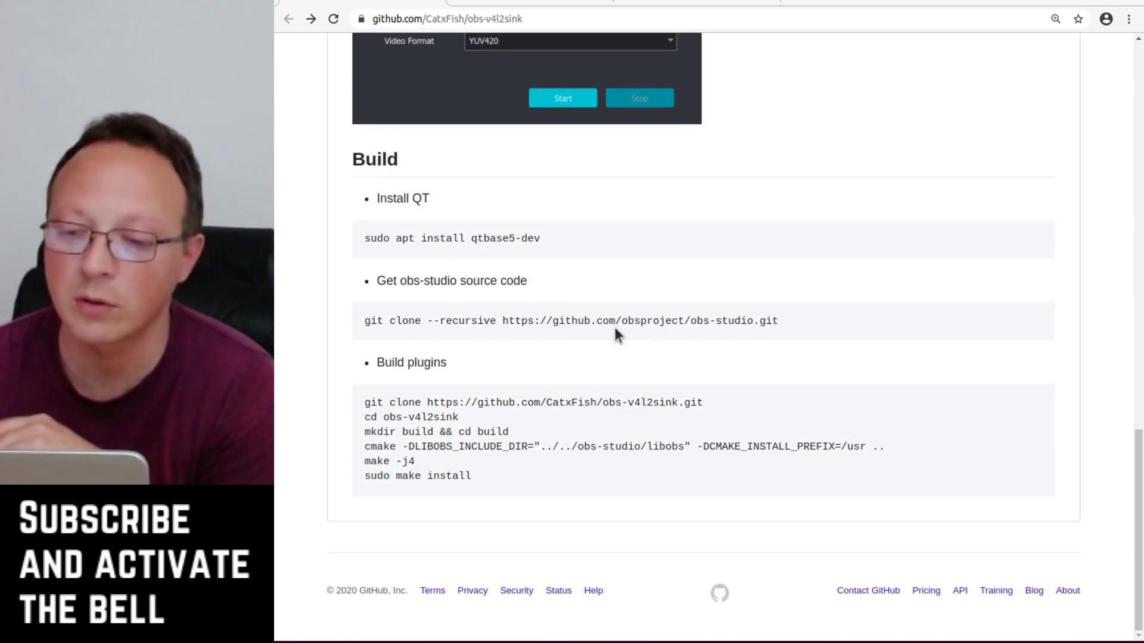
triple_click(505, 316)
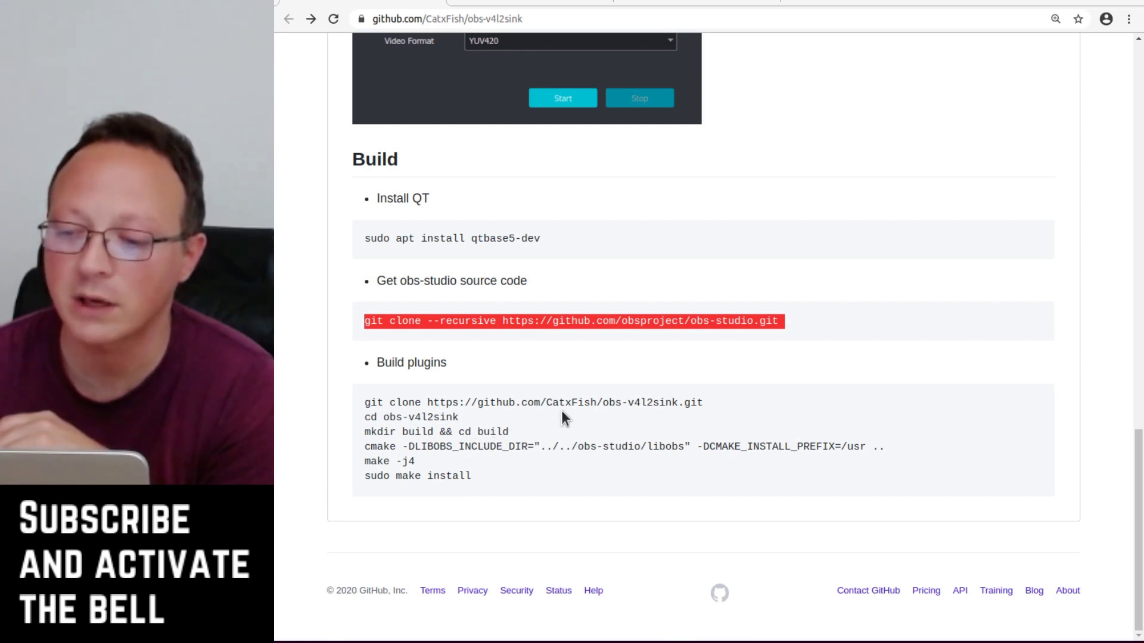
triple_click(472, 402)
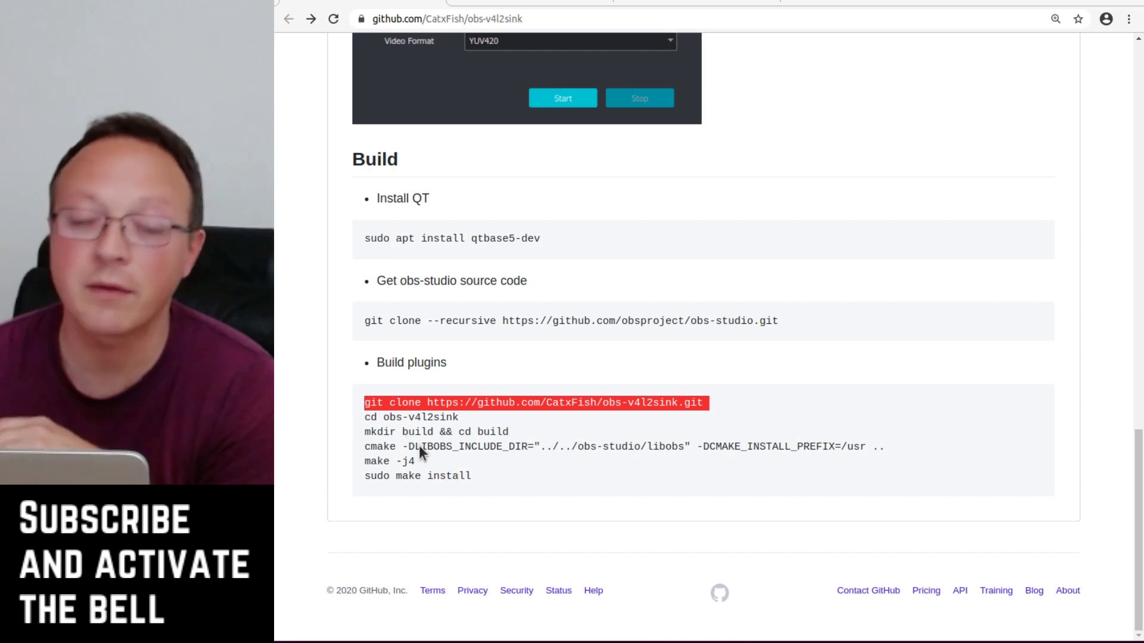
mouse_move(381, 434)
left_mouse_down()
mouse_move(414, 437)
mouse_move(478, 474)
left_mouse_up()
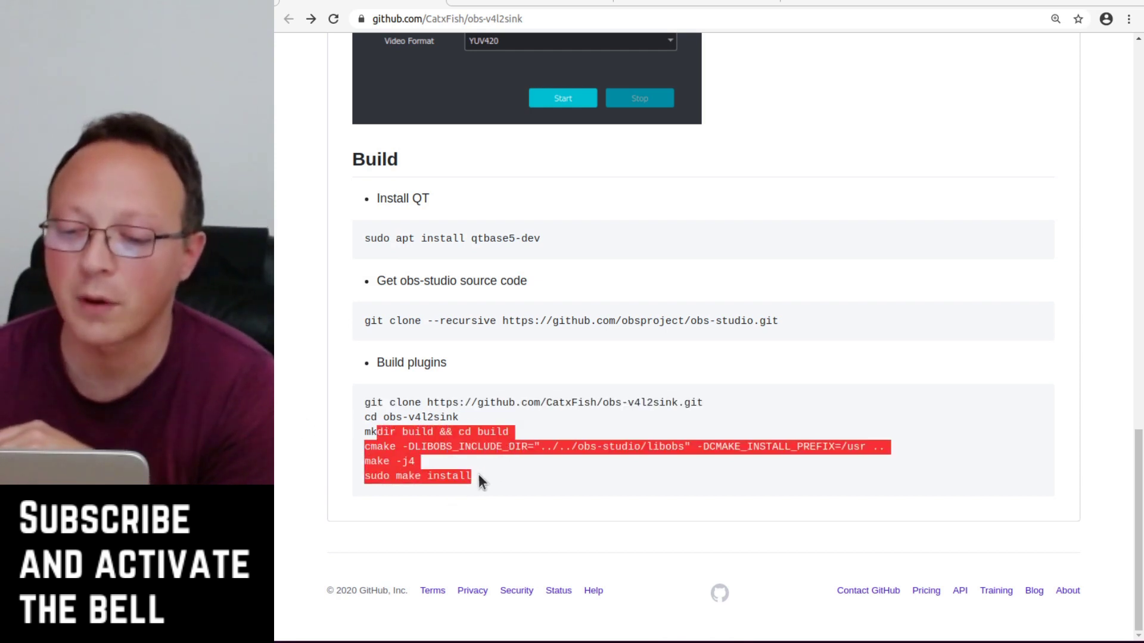
left_click(480, 480)
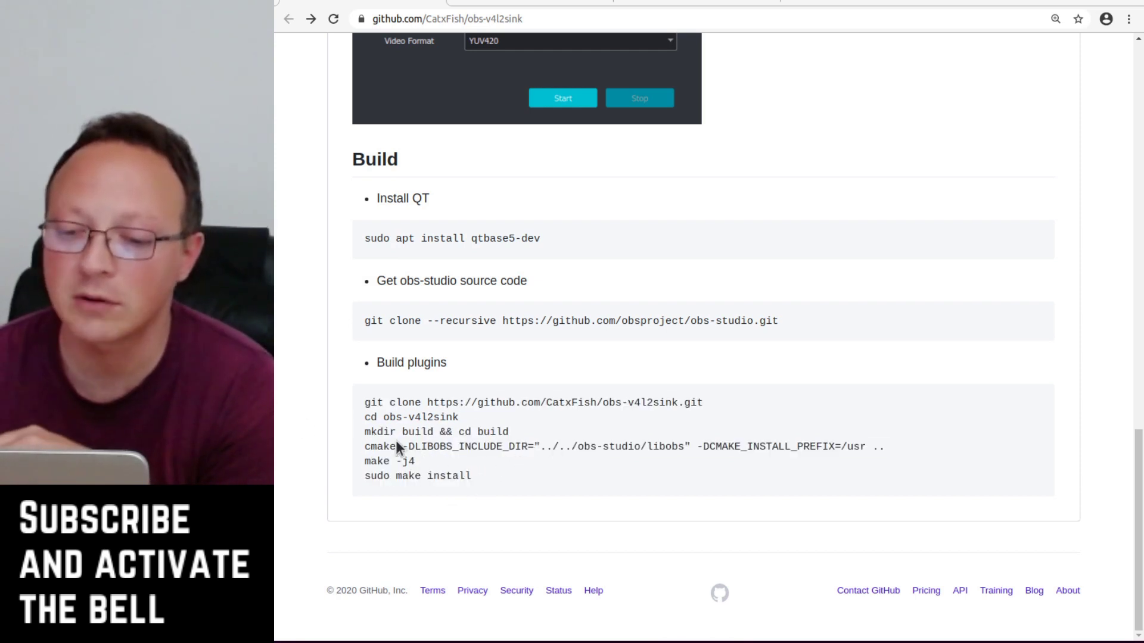
left_click_drag(384, 431, 416, 462)
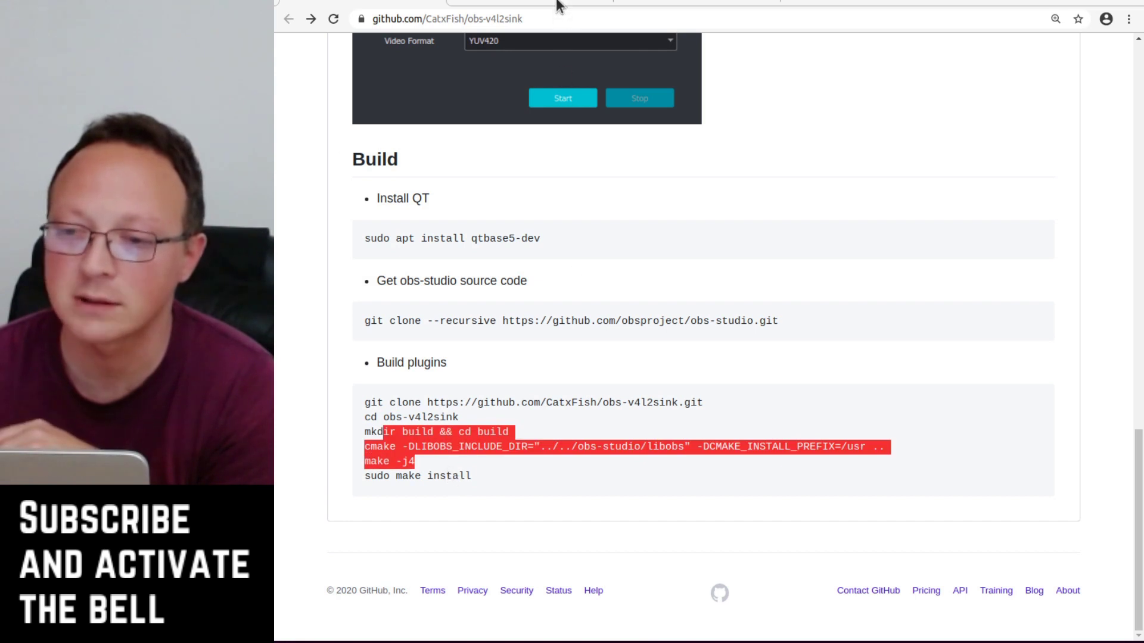
left_click(559, 3)
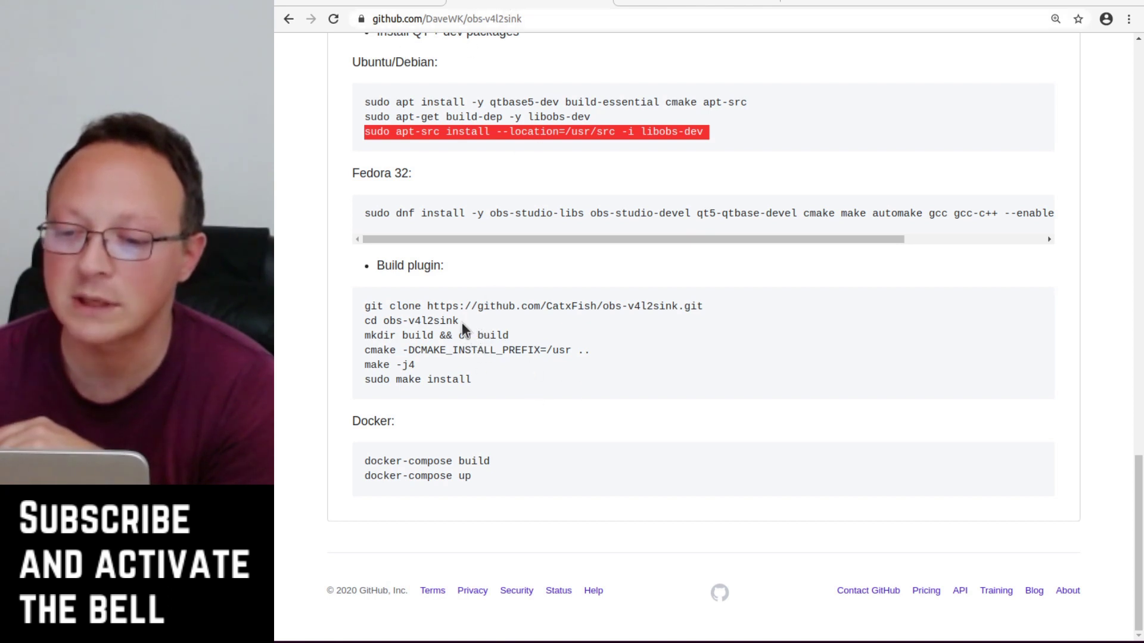
- Highlight the mkdir, cmake and make lines, then bring up the Debian v4l2loopback-dkms download page
left_click_drag(463, 327, 495, 369)
left_click(492, 391)
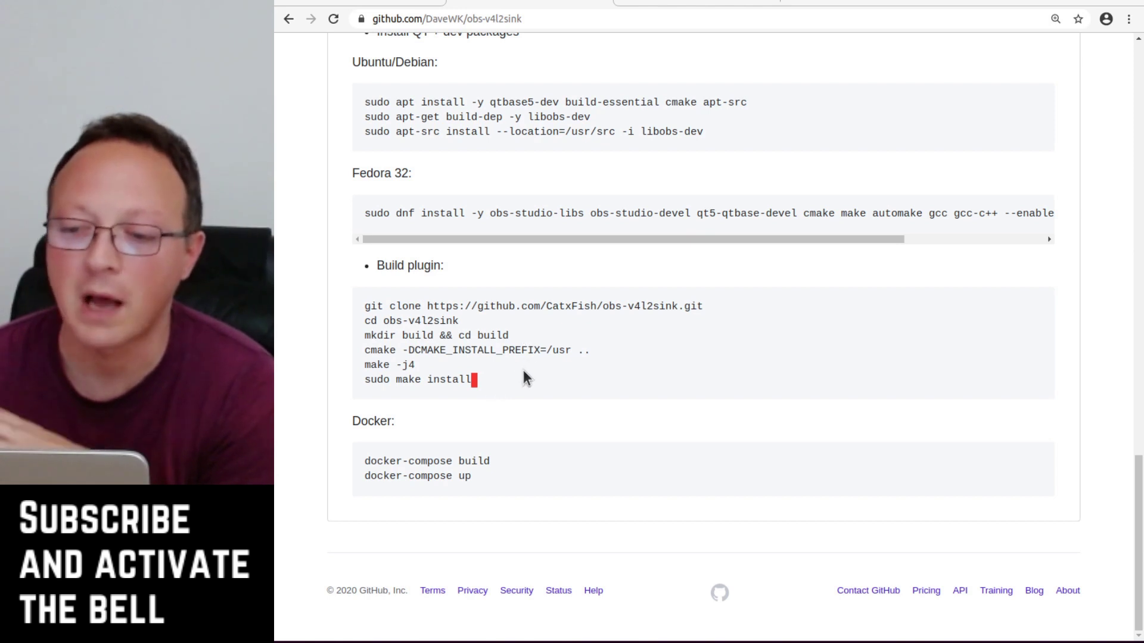
scroll(629, 360, "up", 1)
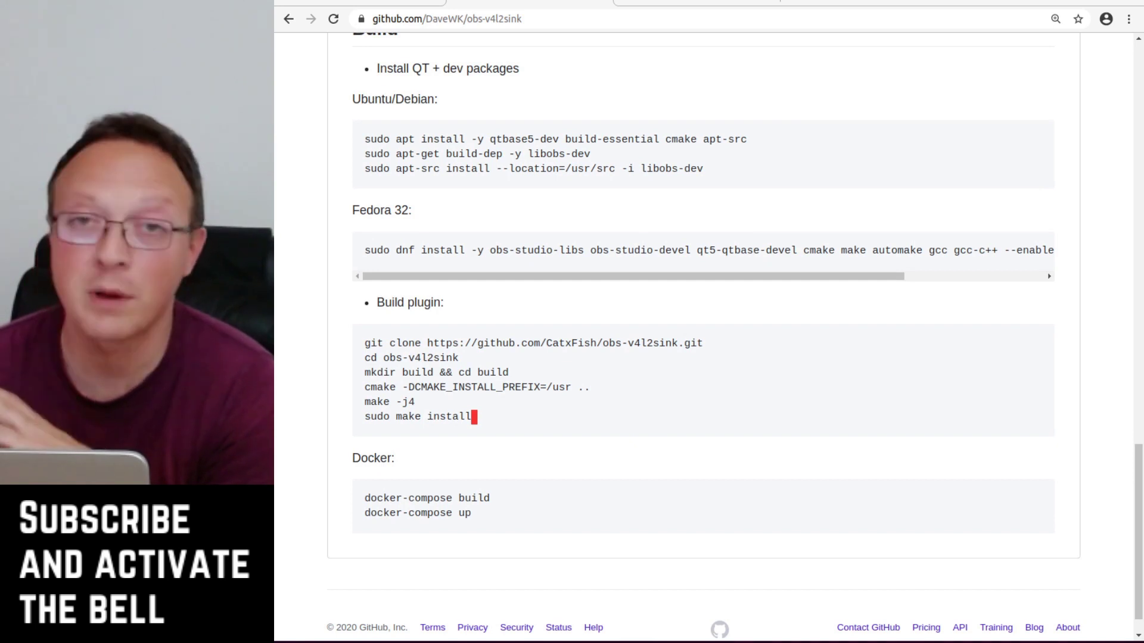
key("alt+Tab")
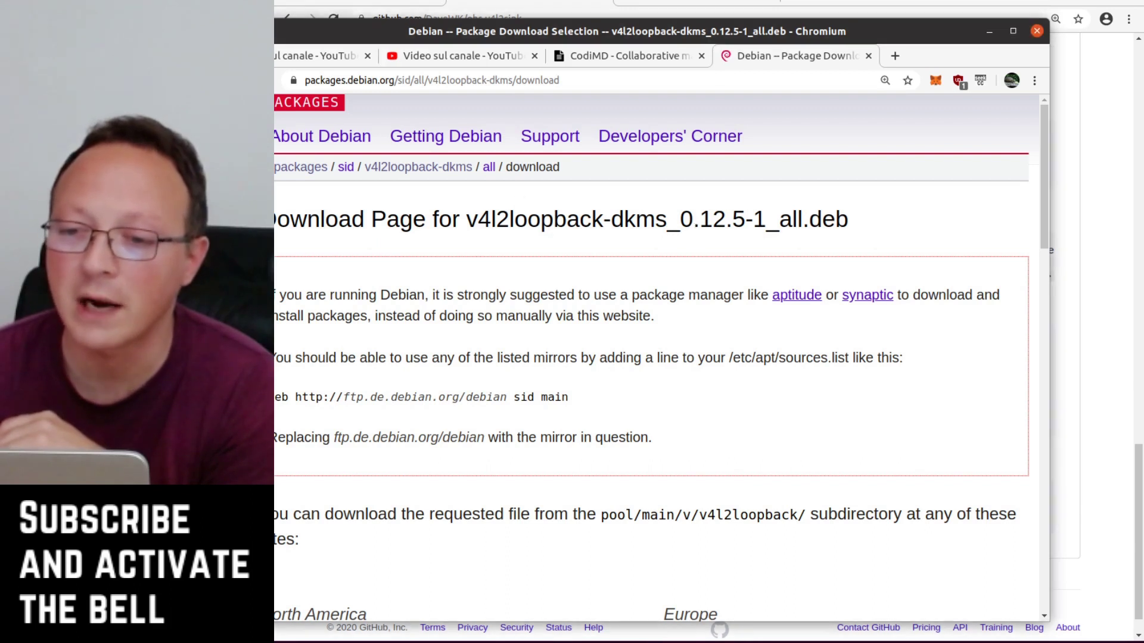
- Resize and move the Debian download window, check its mirror list, then hide it
left_click_drag(216, 37, 296, 97)
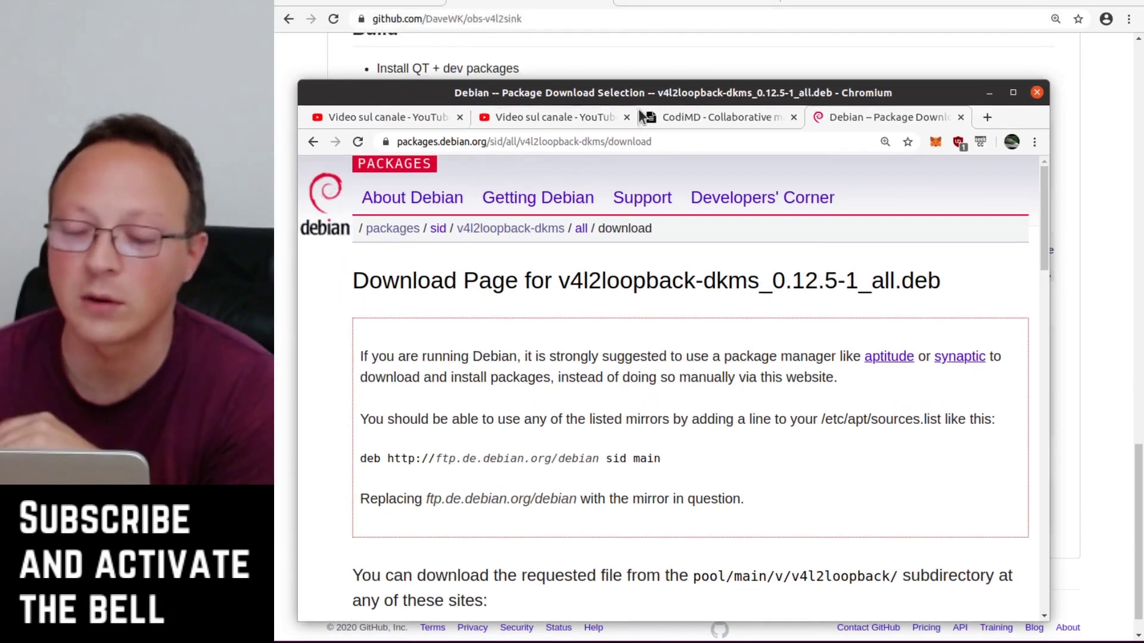
left_click_drag(658, 96, 674, 71)
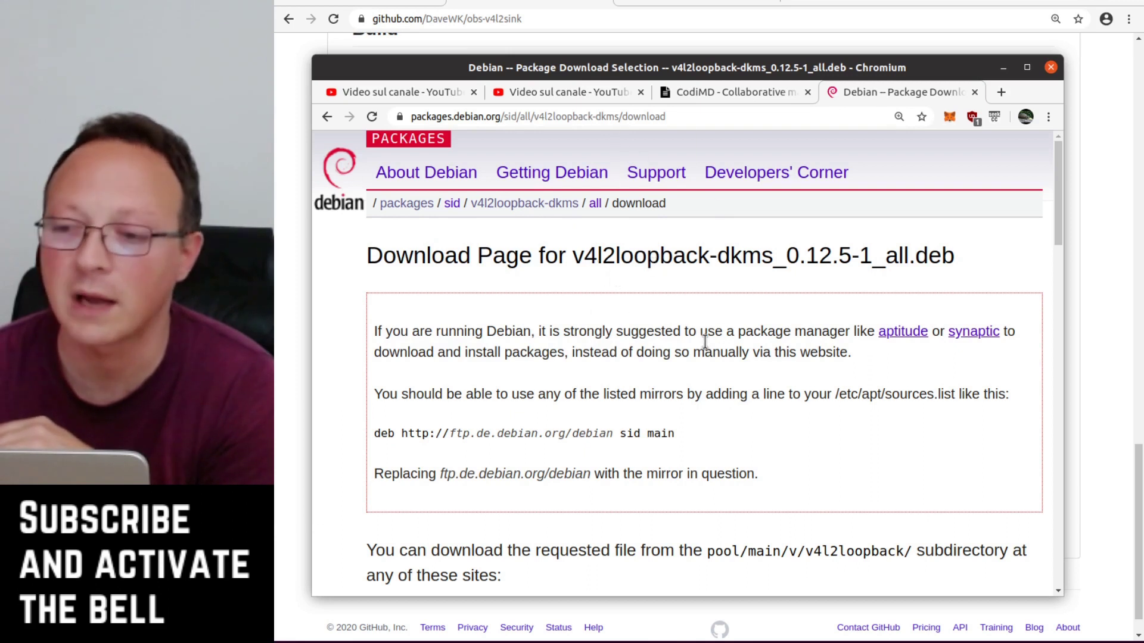
scroll(715, 352, "down", 4)
scroll(727, 354, "up", 3)
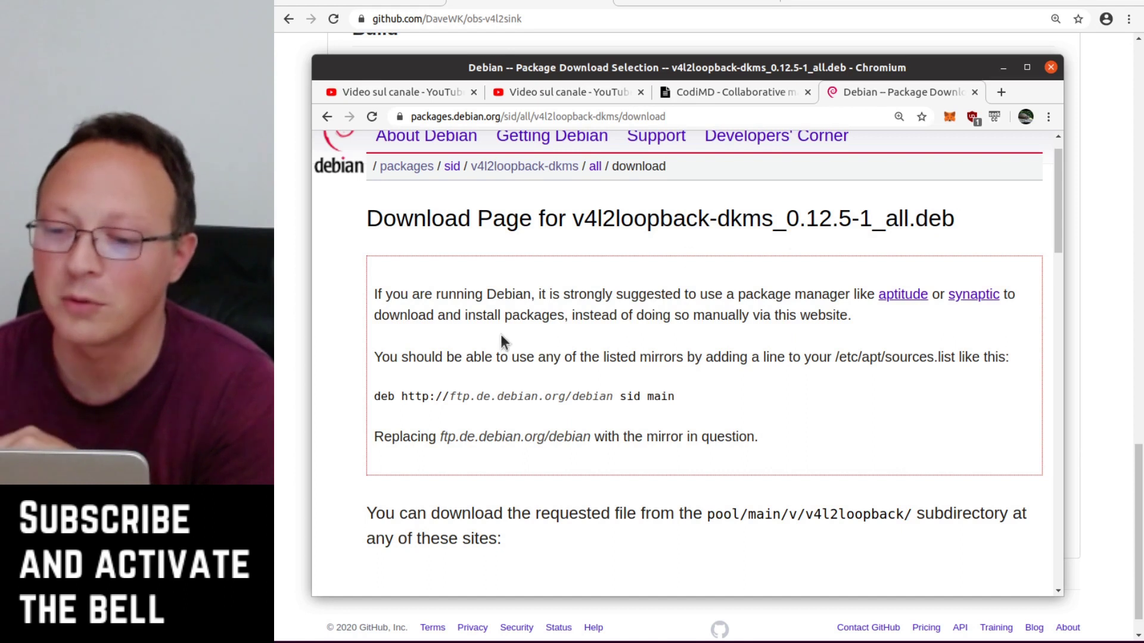
scroll(782, 358, "down", 5)
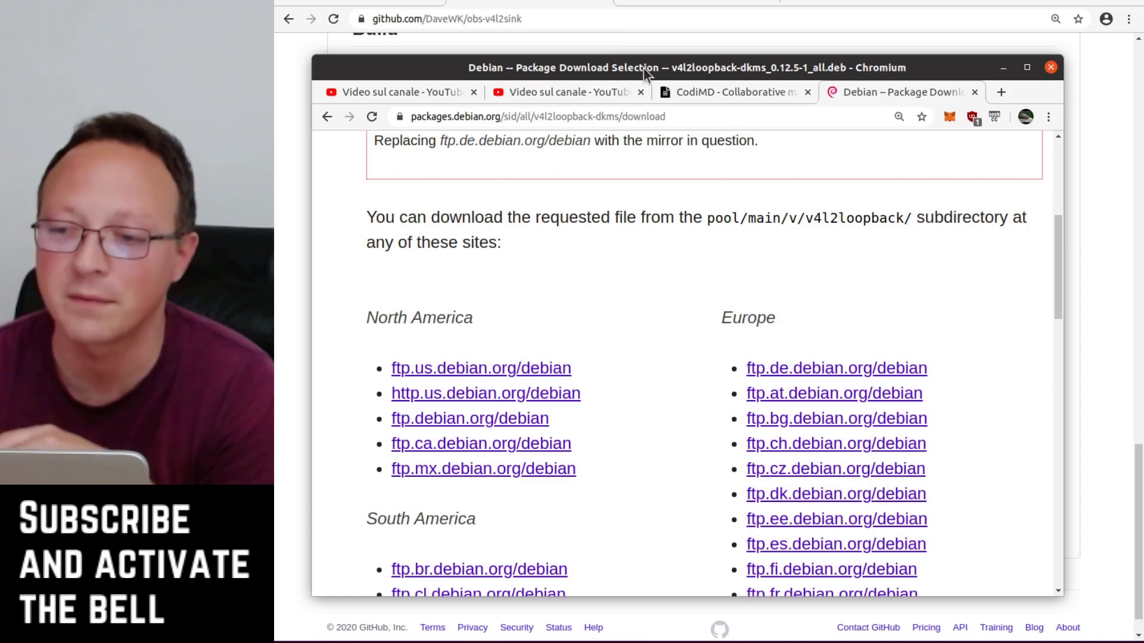
left_click_drag(642, 67, 756, 52)
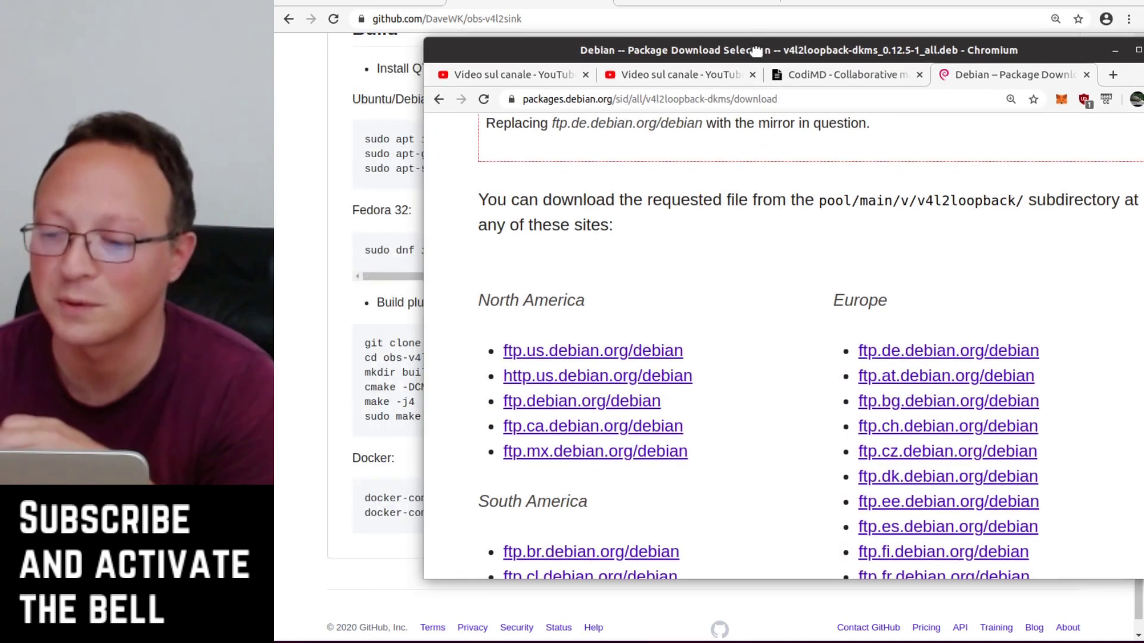
key("super+h")
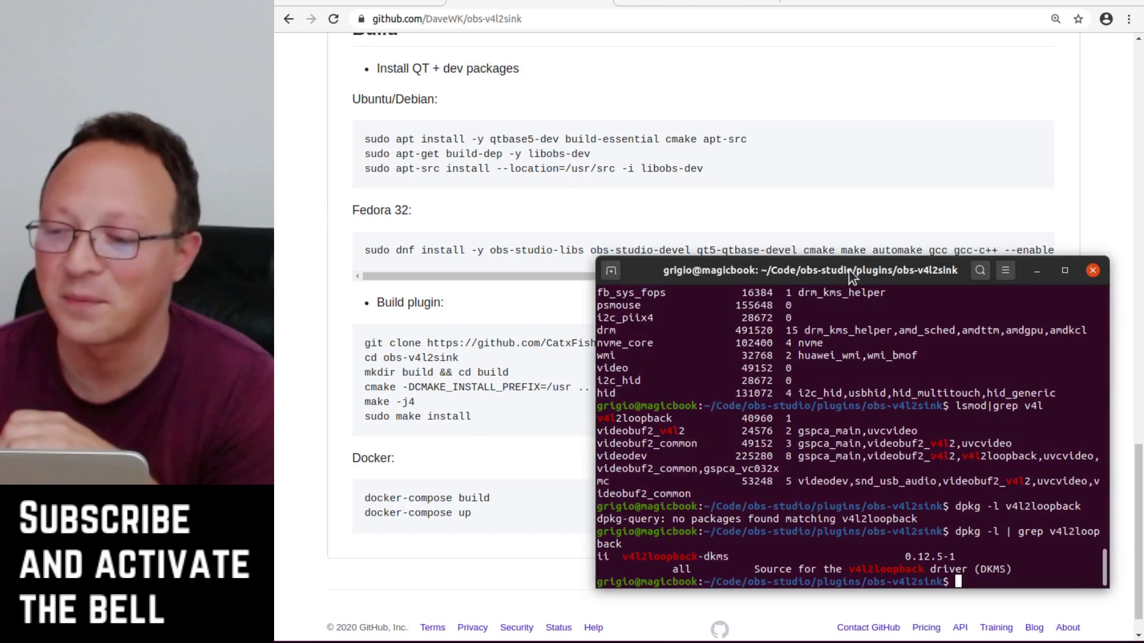
- Run the pasted modprobe command loading v4l2loopback with devices=2 and exclusive_caps=1
left_click_drag(851, 277, 664, 136)
key("Return")
key("Return")
key("Return")
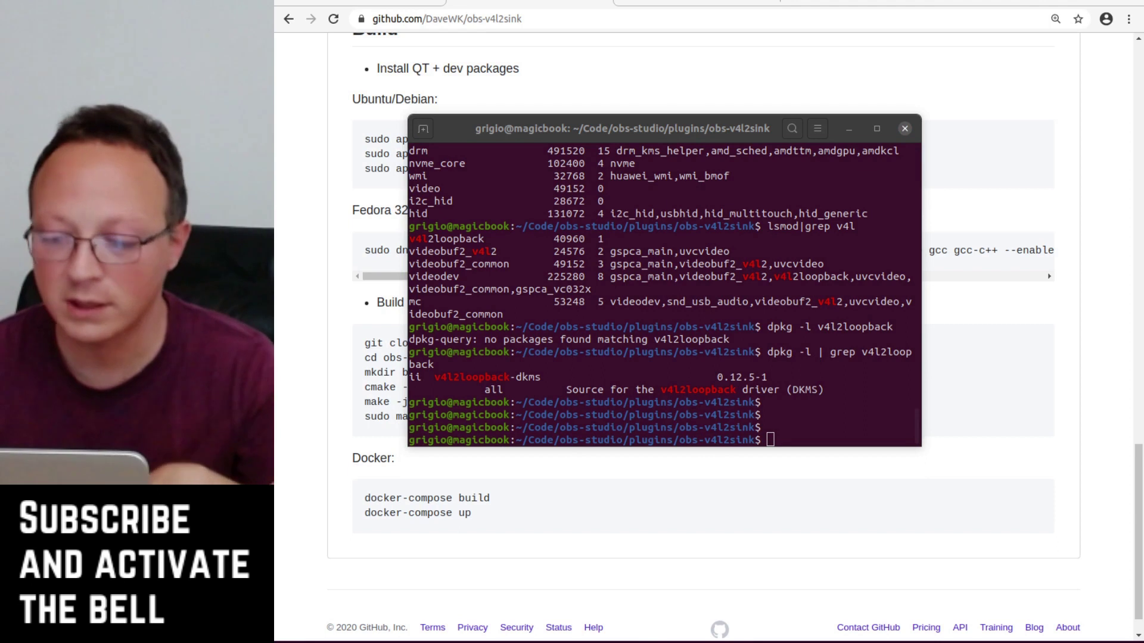
left_click(717, 379)
key("ctrl+shift+v")
key("Return")
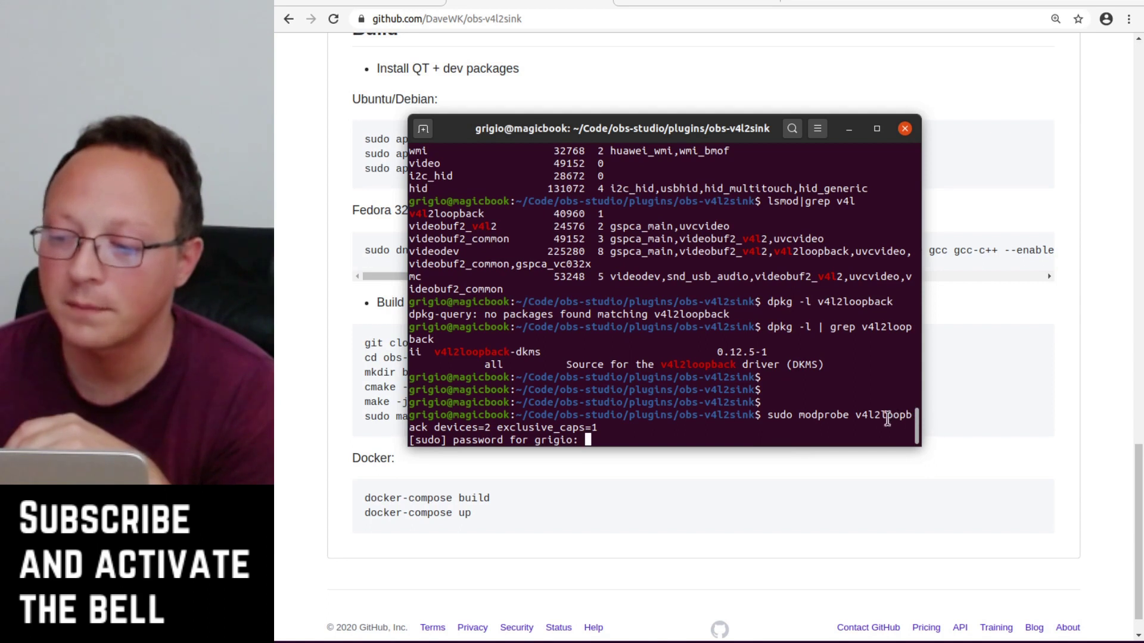
- Highlight the sudo modprobe command, submit the sudo password, then move the terminal aside and dismiss it
double_click(893, 416)
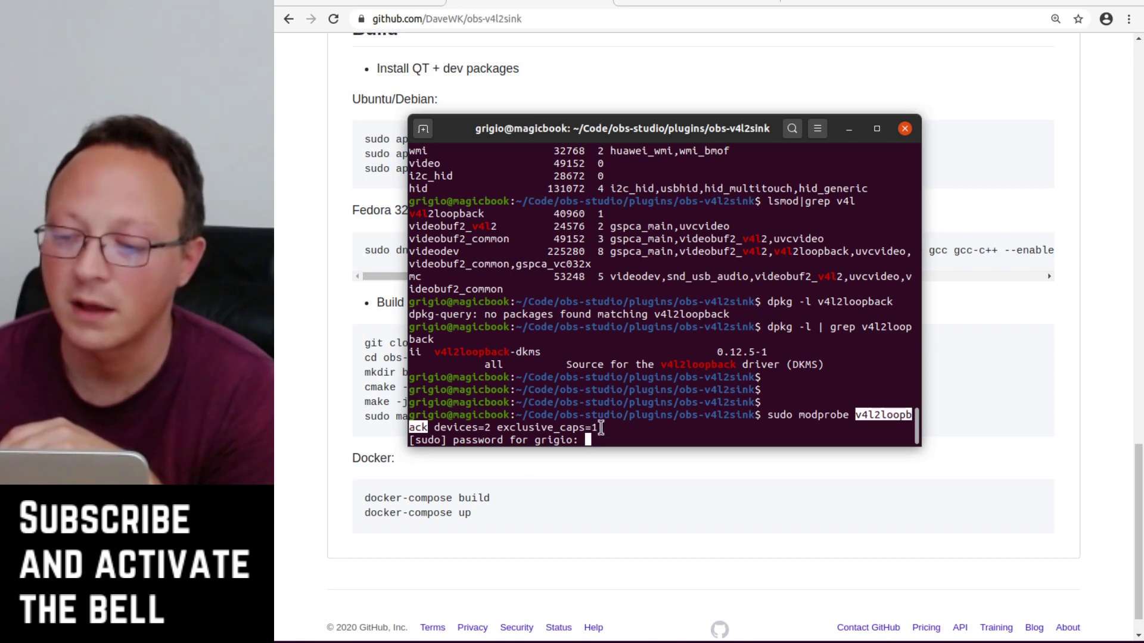
left_click_drag(602, 427, 613, 427)
left_click(779, 415)
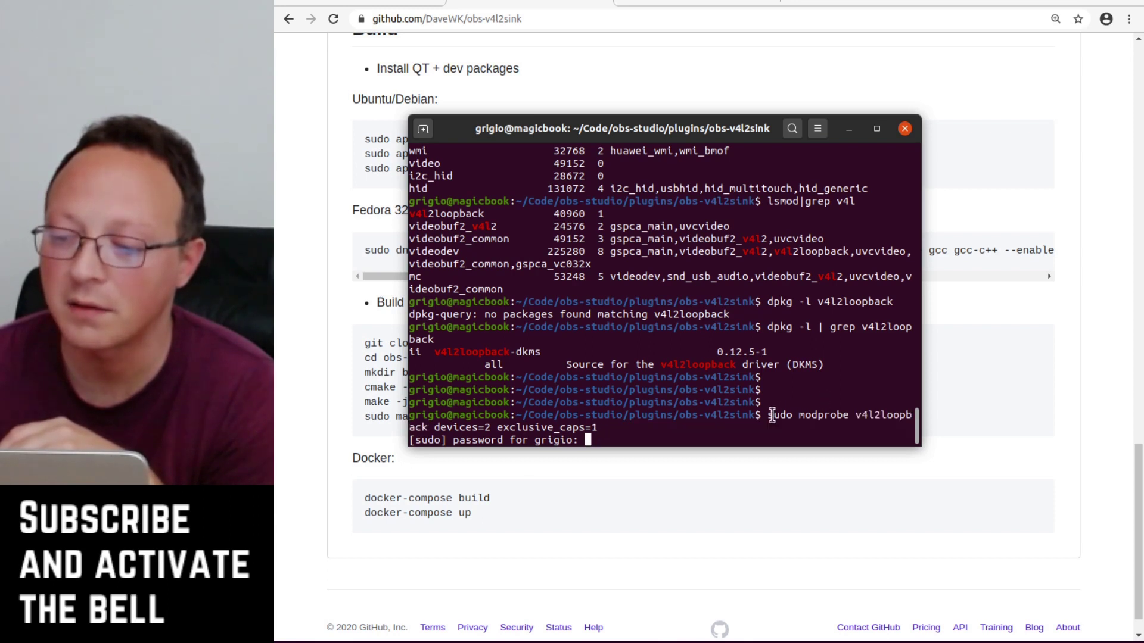
double_click(778, 415)
left_click(880, 415)
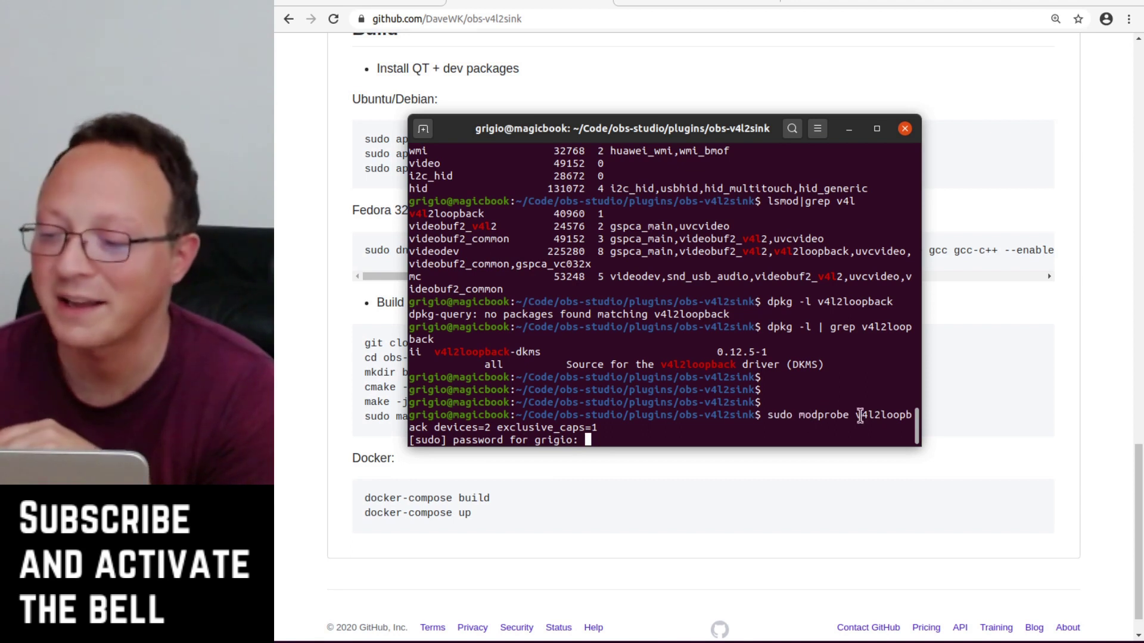
left_click_drag(769, 415, 868, 417)
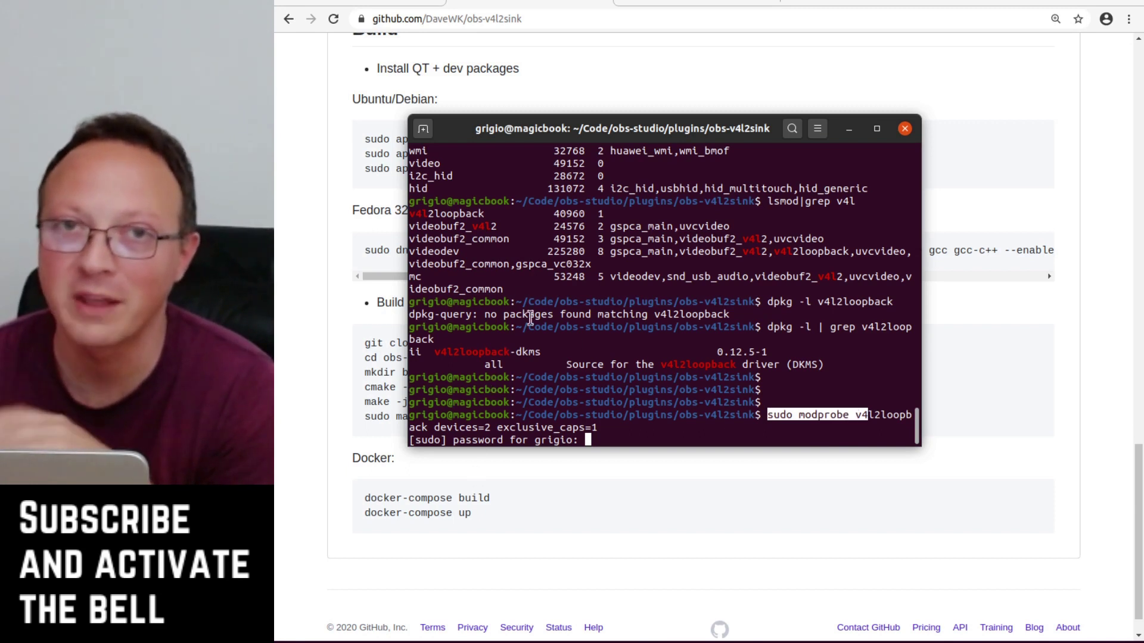
left_click(785, 381)
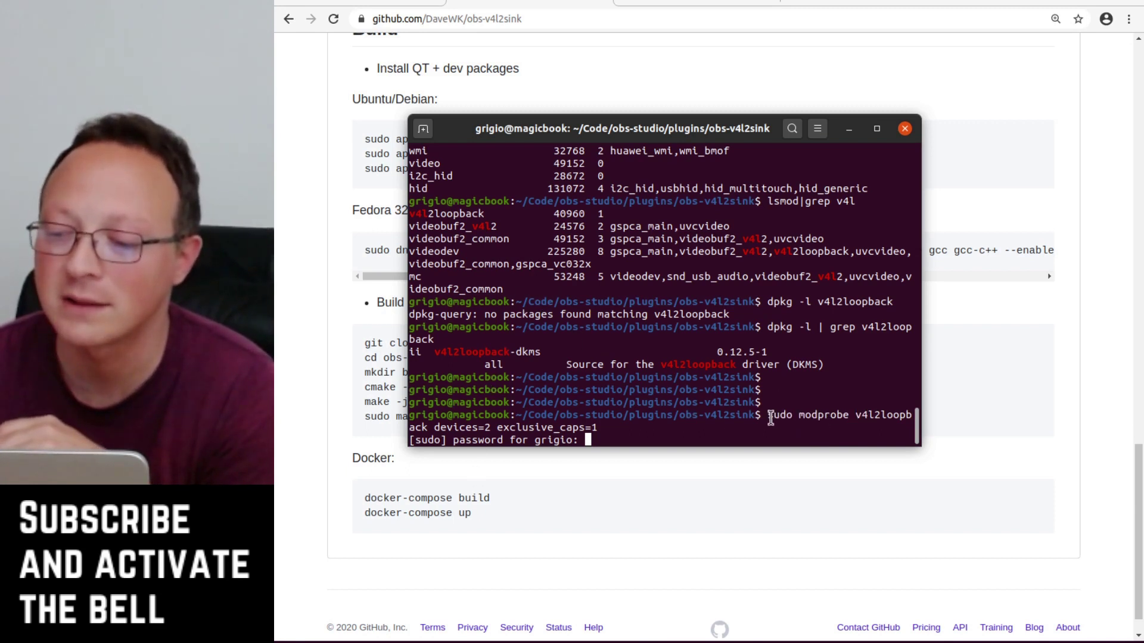
key("Return")
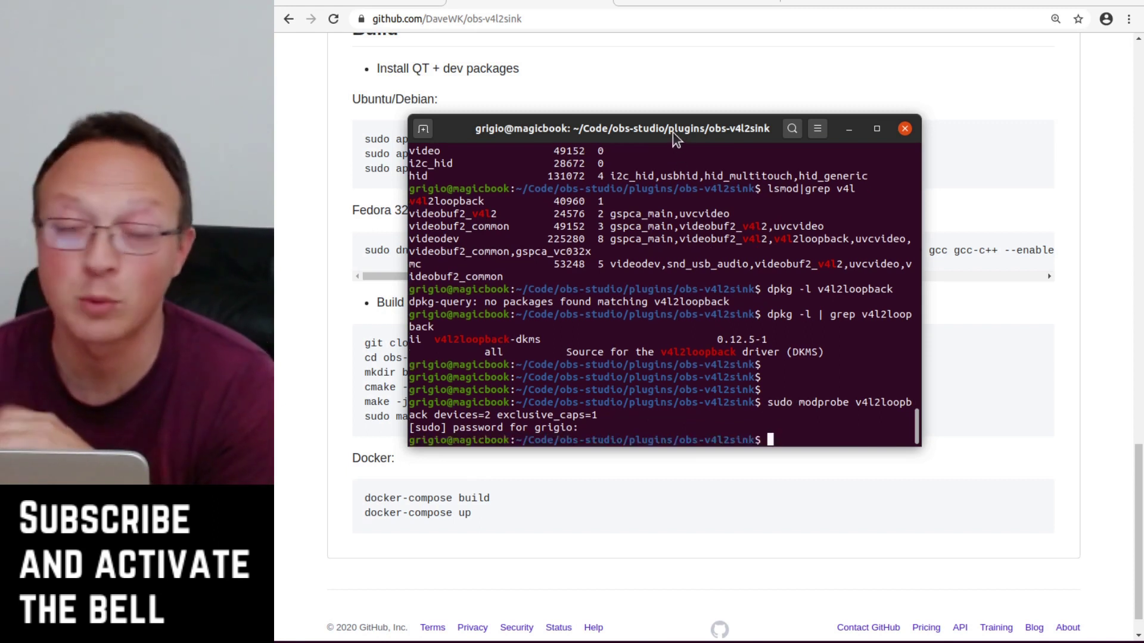
left_click_drag(673, 138, 593, 156)
key("alt+Tab")
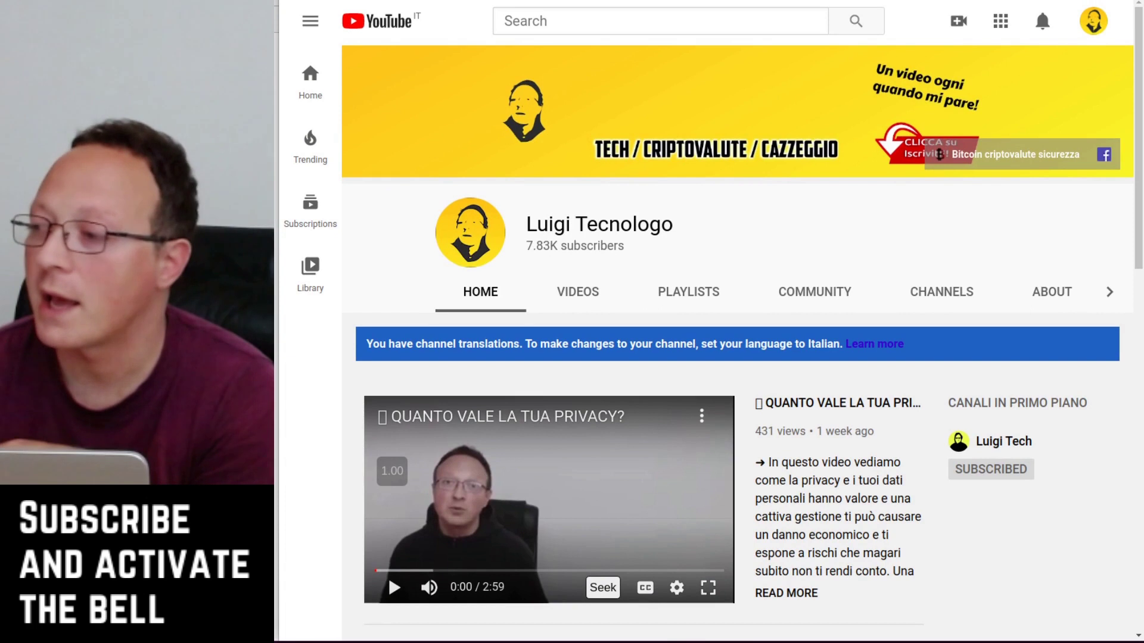
- Start a new live stream and choose Dummy video device as its camera
left_click(958, 21)
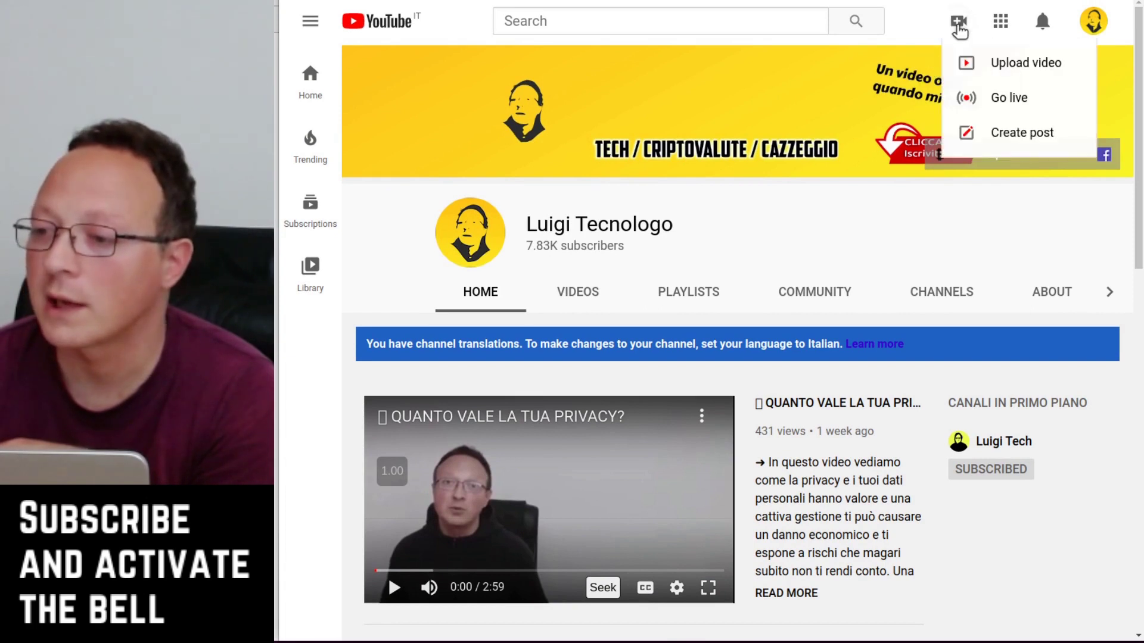
left_click(1027, 101)
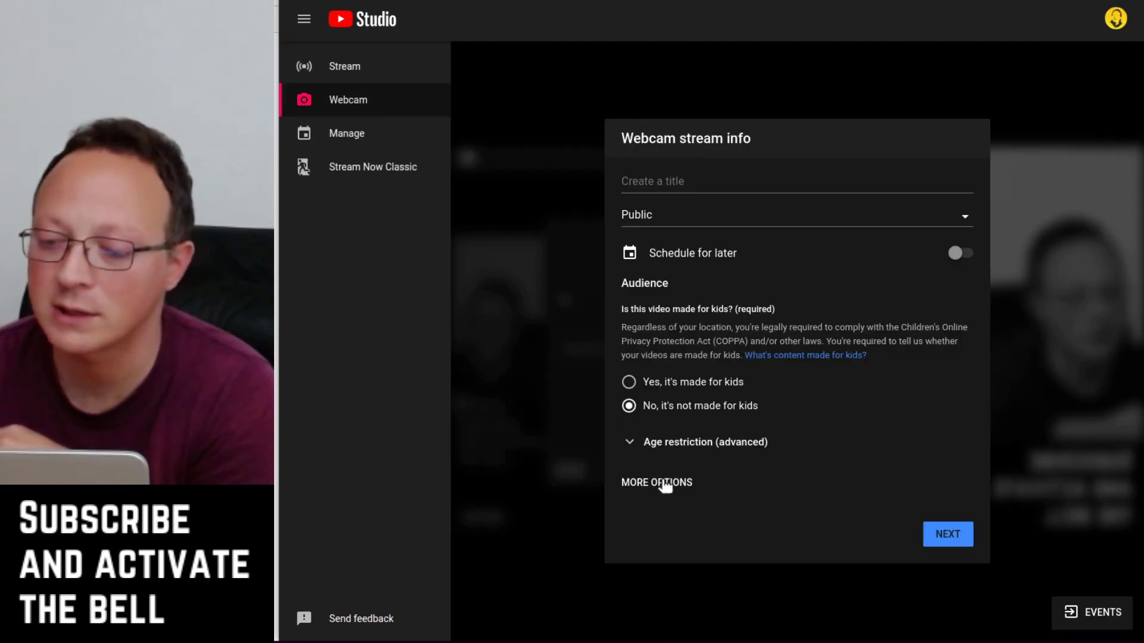
left_click(669, 490)
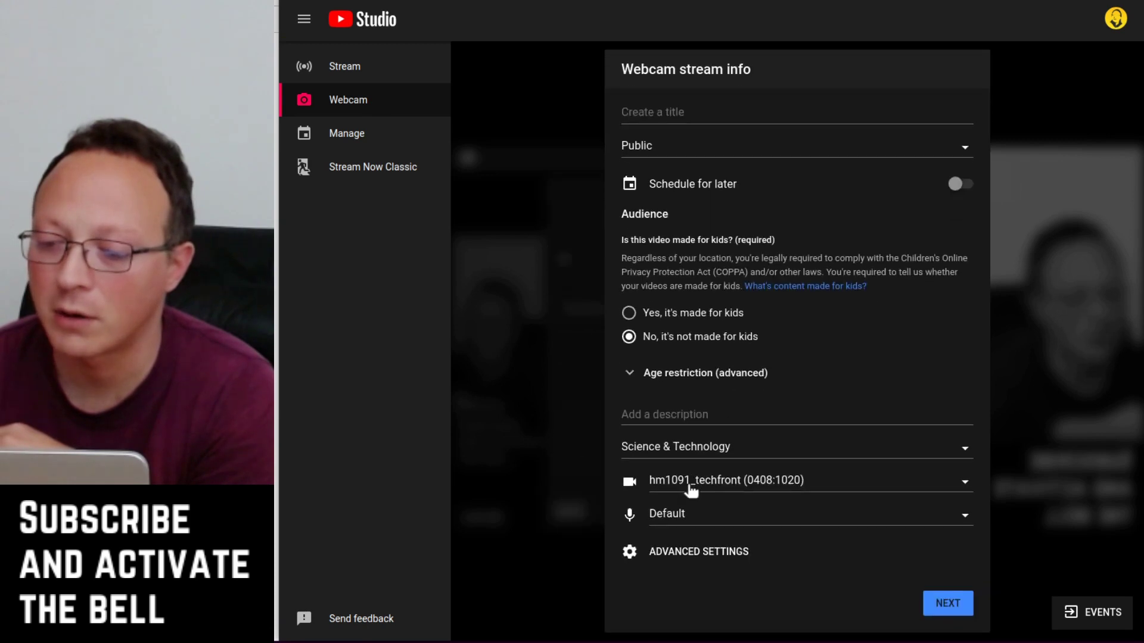
left_click(775, 482)
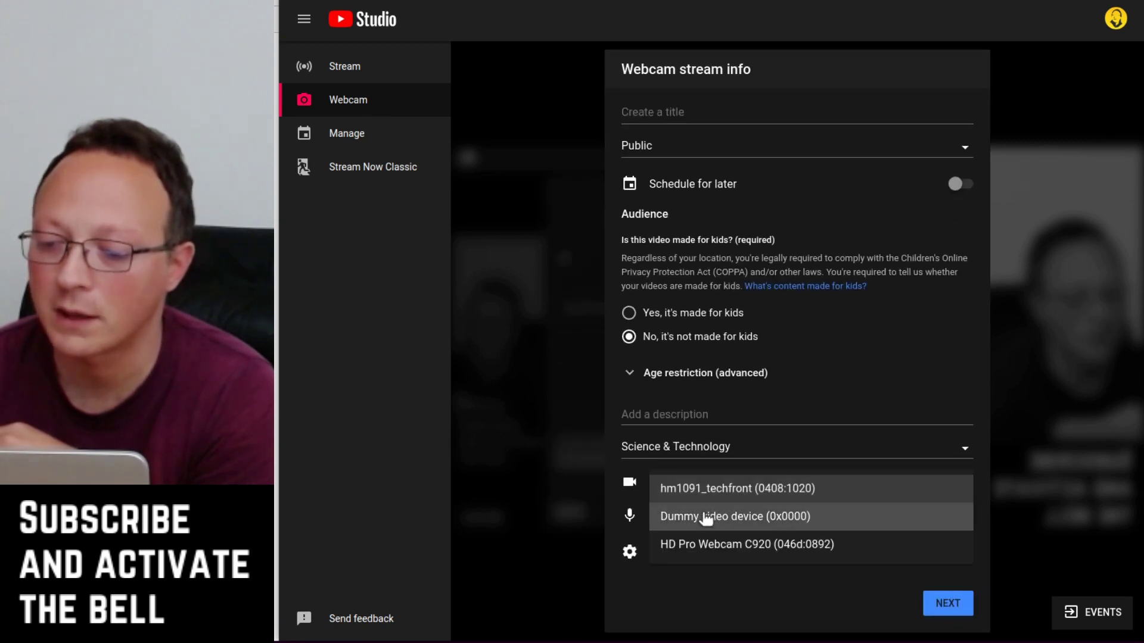
left_click(774, 517)
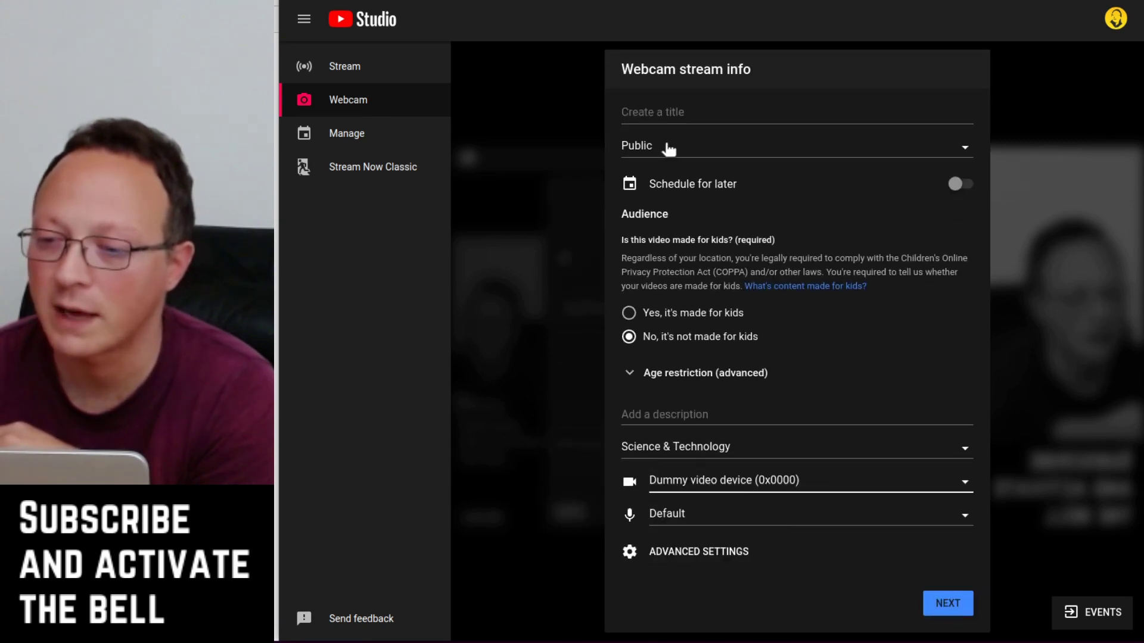
- Make the stream Unlisted, title it 'streaming test', and continue
left_click(677, 156)
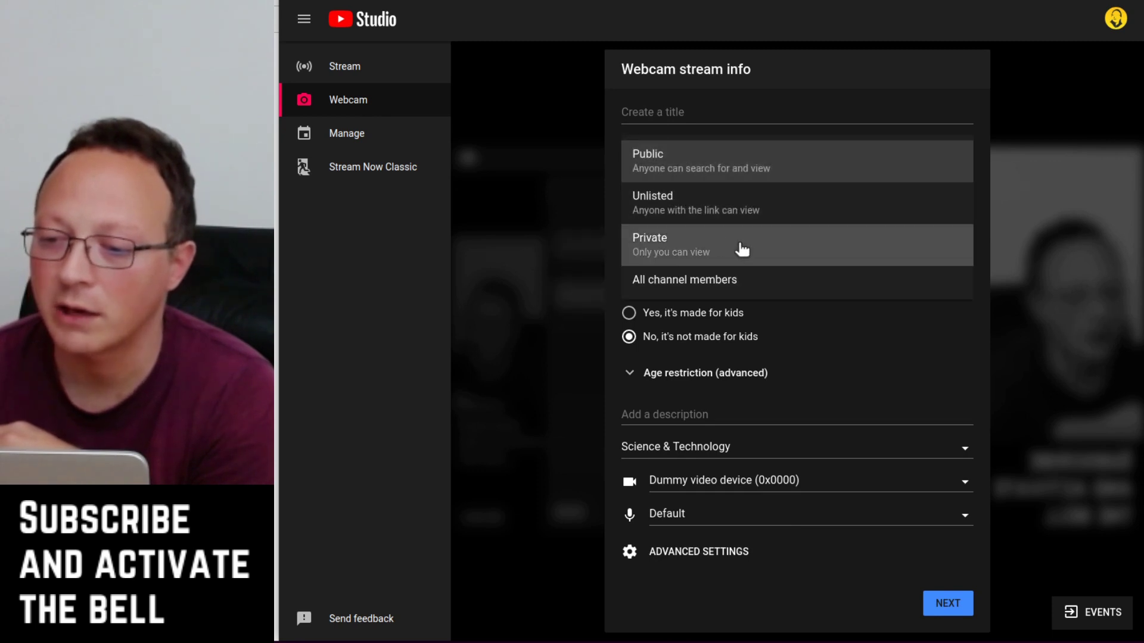
left_click(729, 208)
left_click(659, 110)
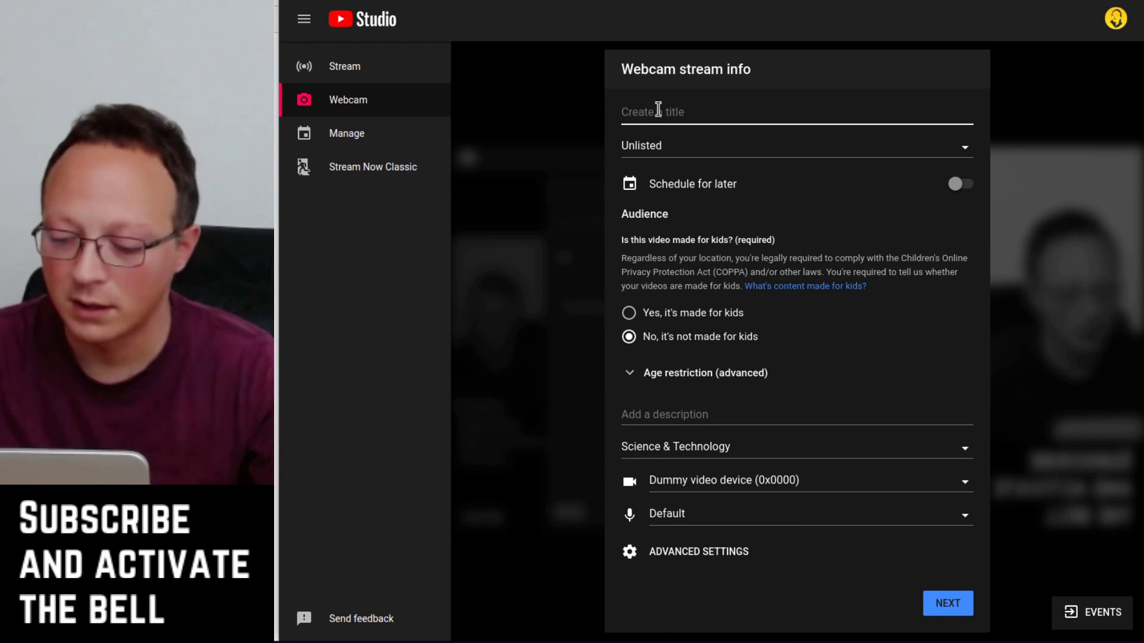
type("streaming")
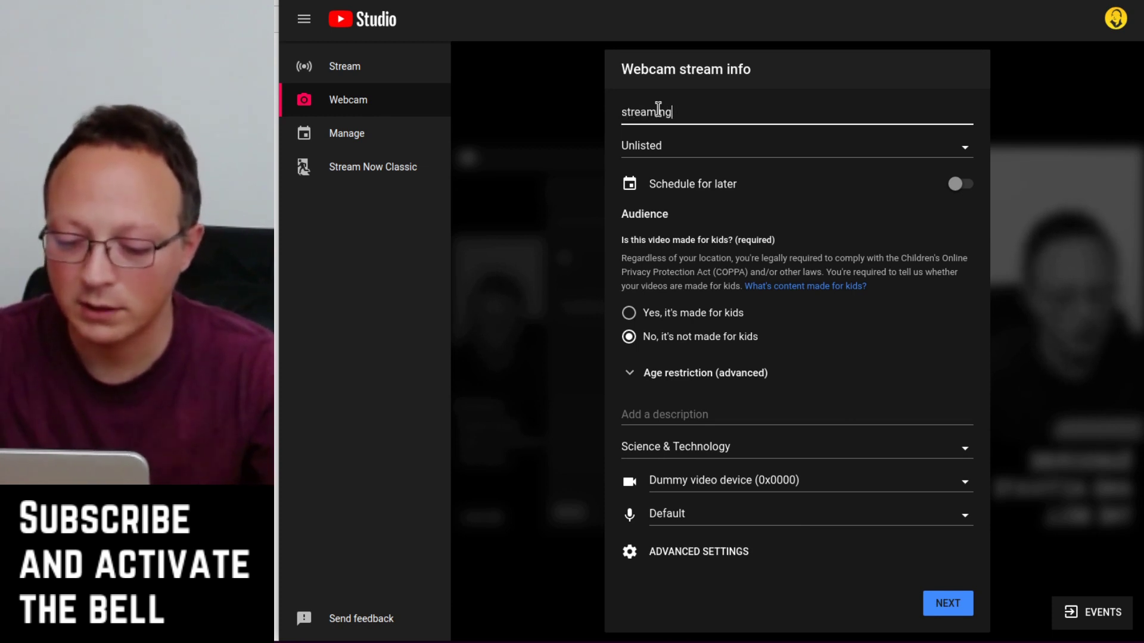
type(" test")
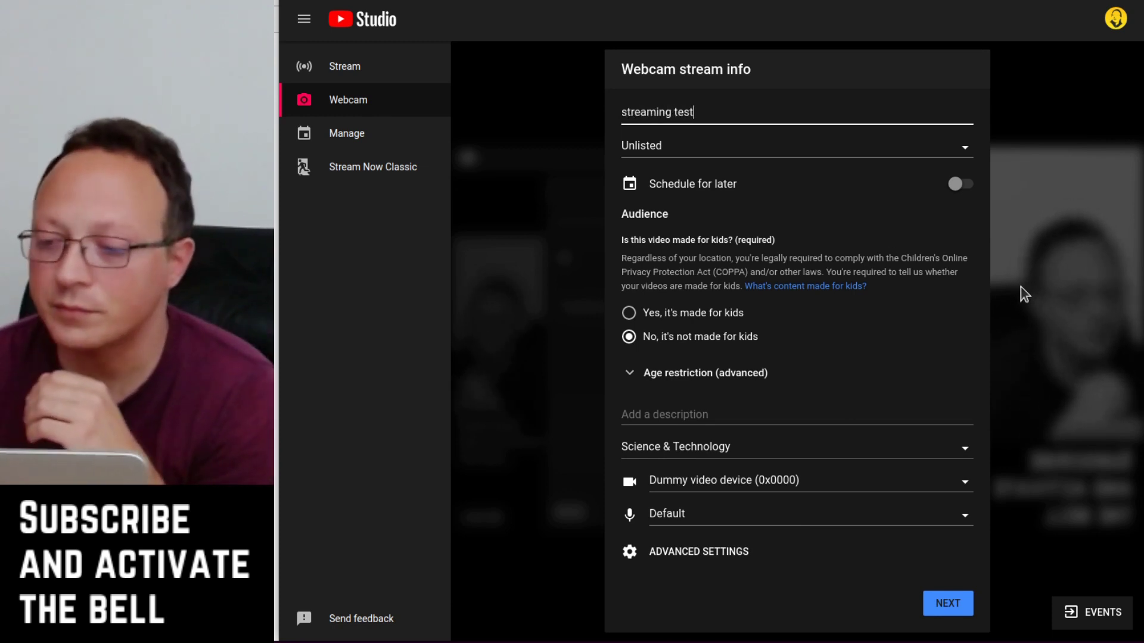
left_click(947, 605)
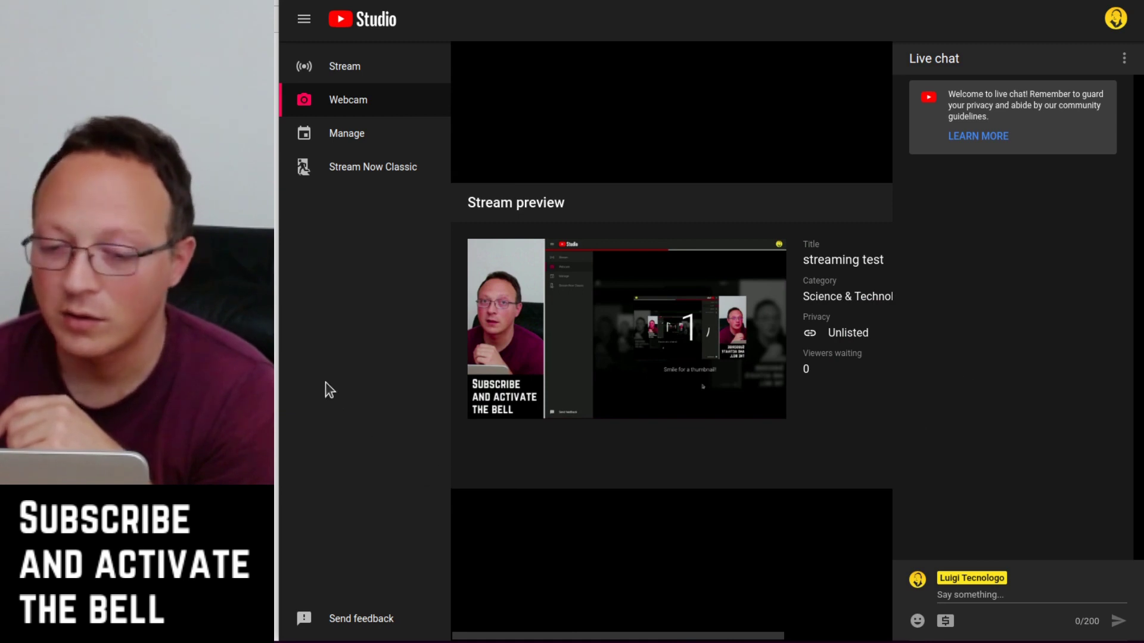
- Bring the Stream preview panel into view and go live with the 'streaming test' webcam stream
scroll(596, 327, "right", 4)
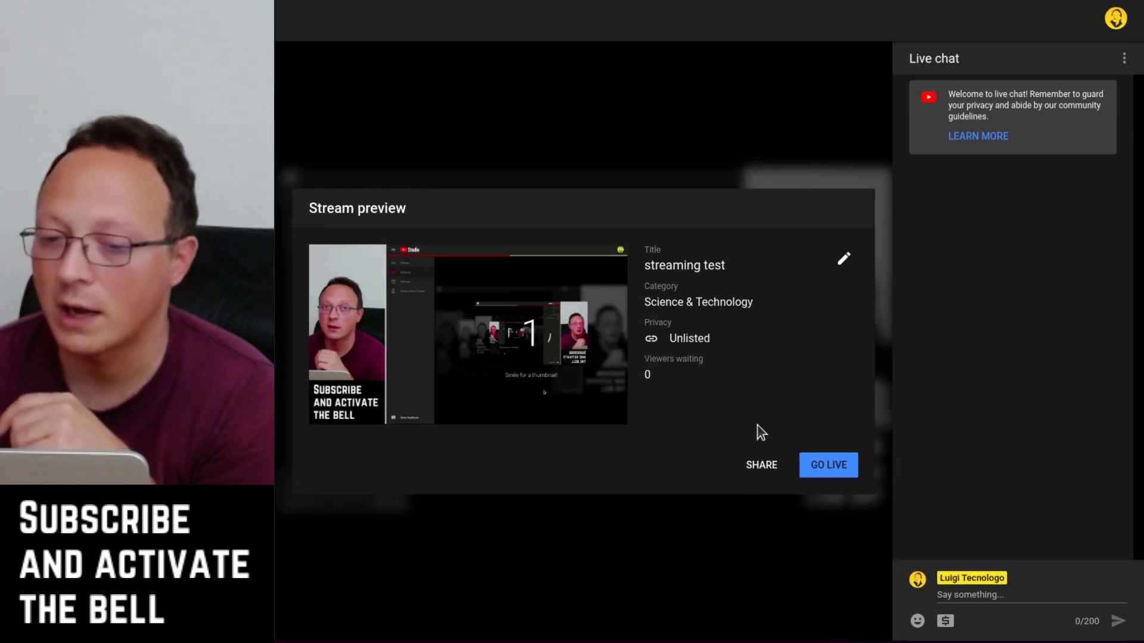
left_click(827, 470)
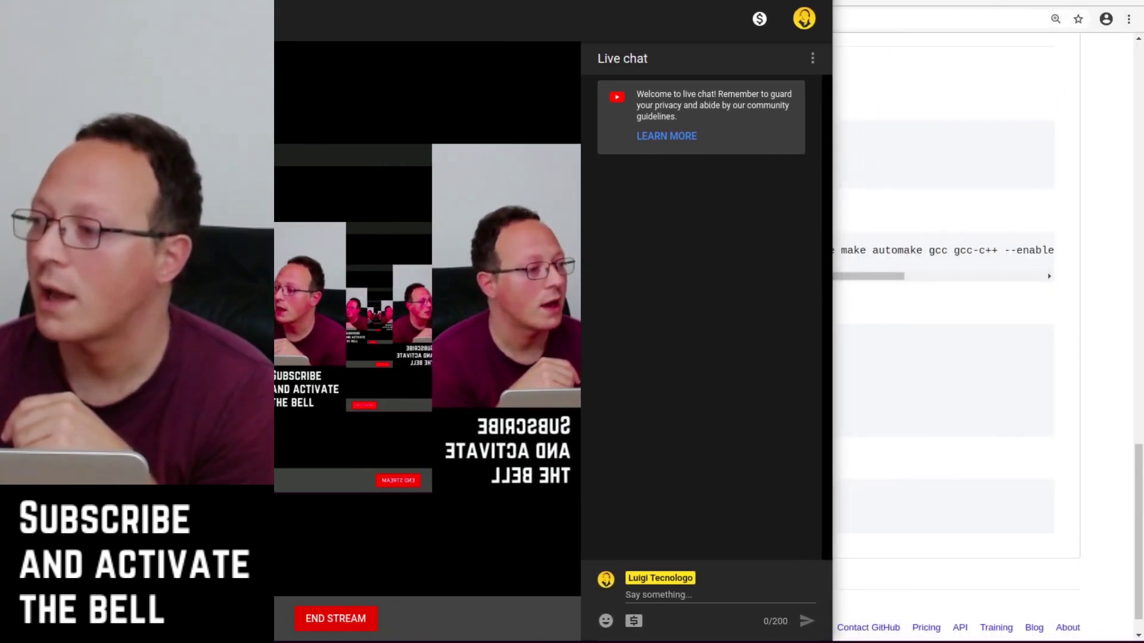
left_click_drag(1143, 90, 942, 120)
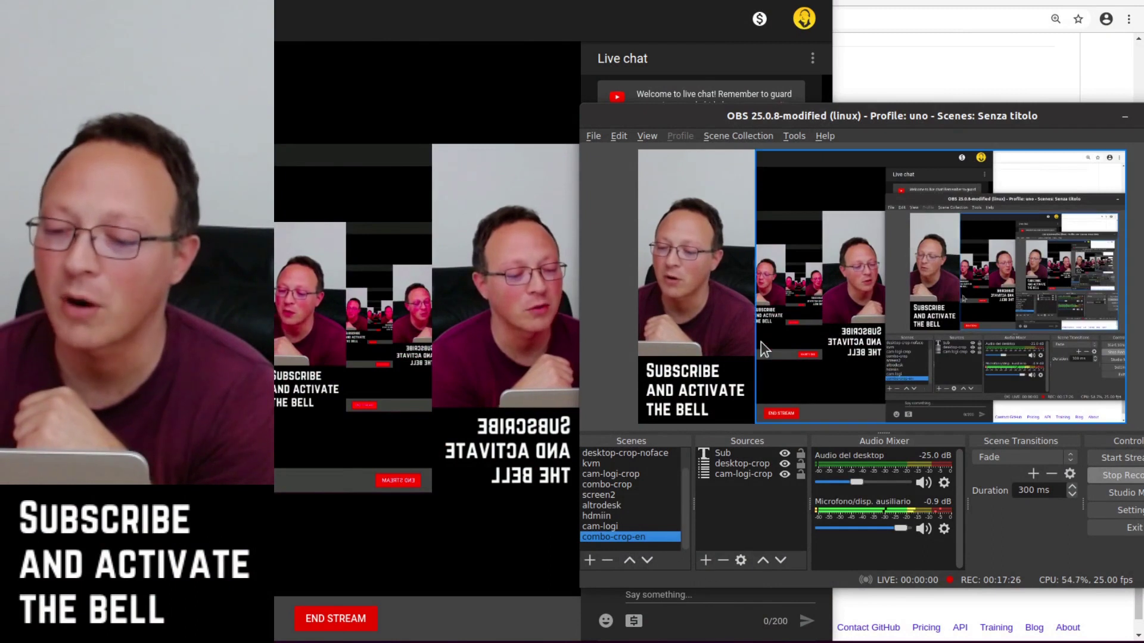
left_click(824, 236)
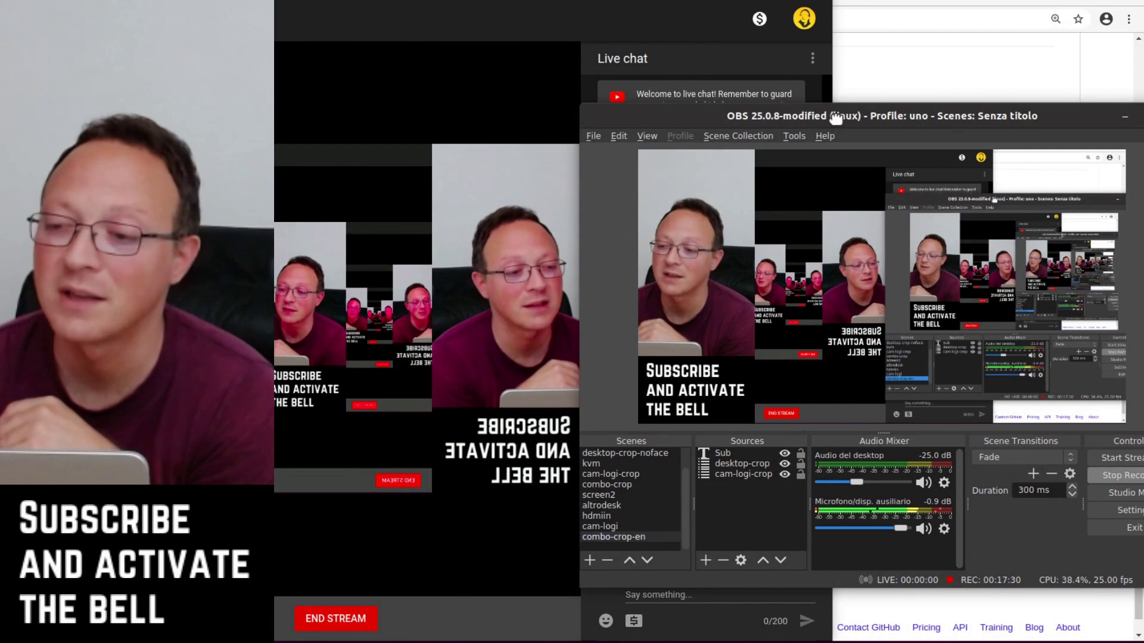
middle_click(836, 119)
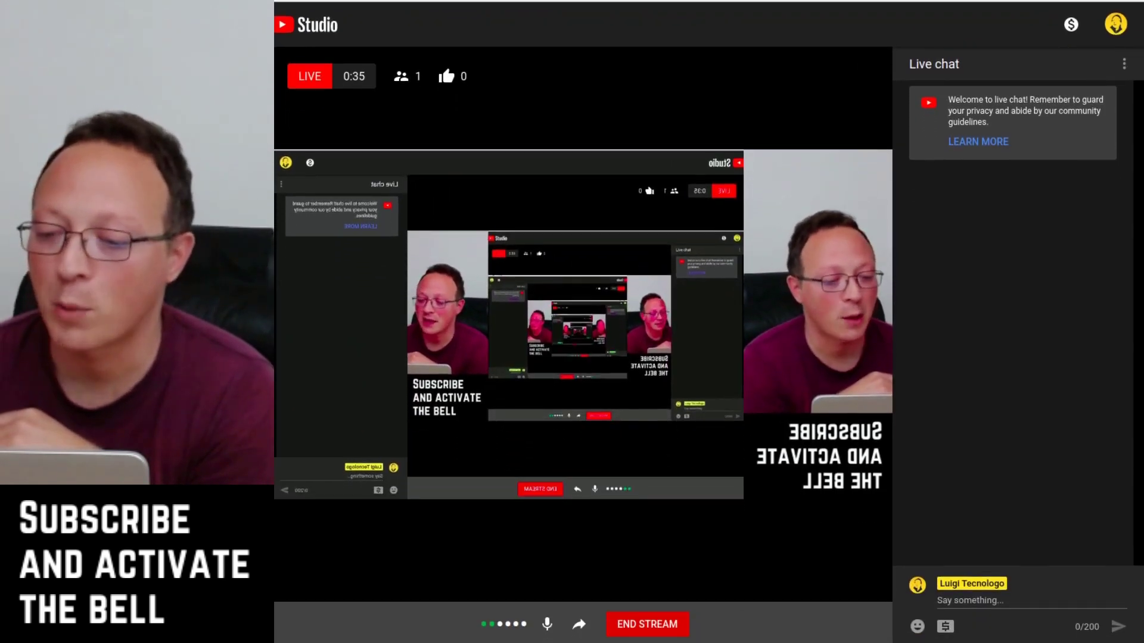
- End the 'streaming test' stream and confirm ending it
left_click(675, 631)
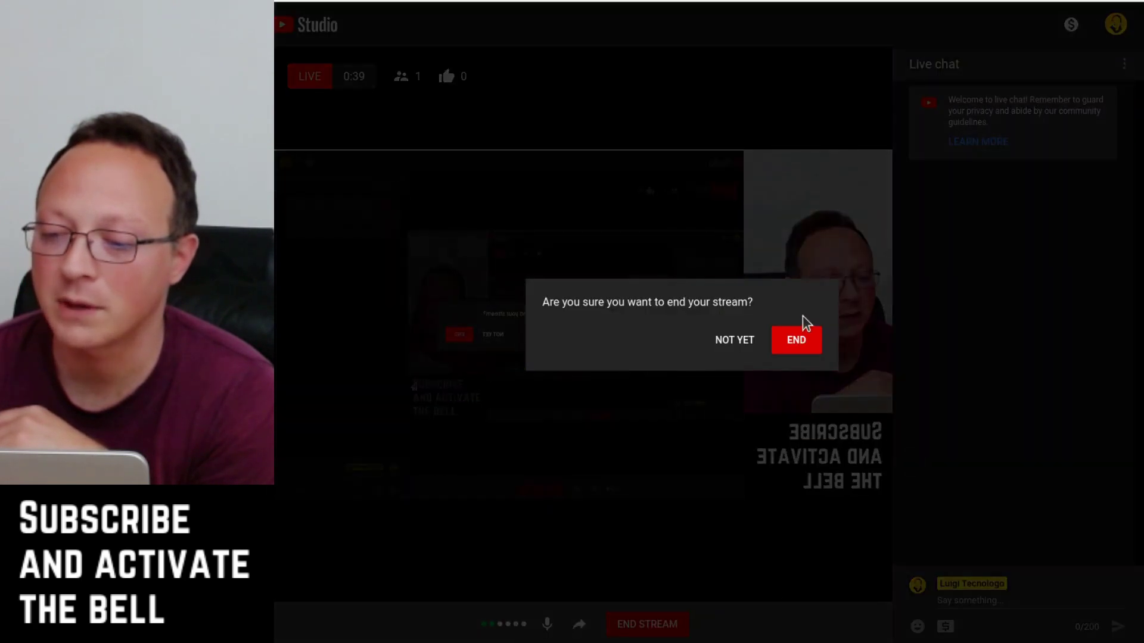
left_click(813, 342)
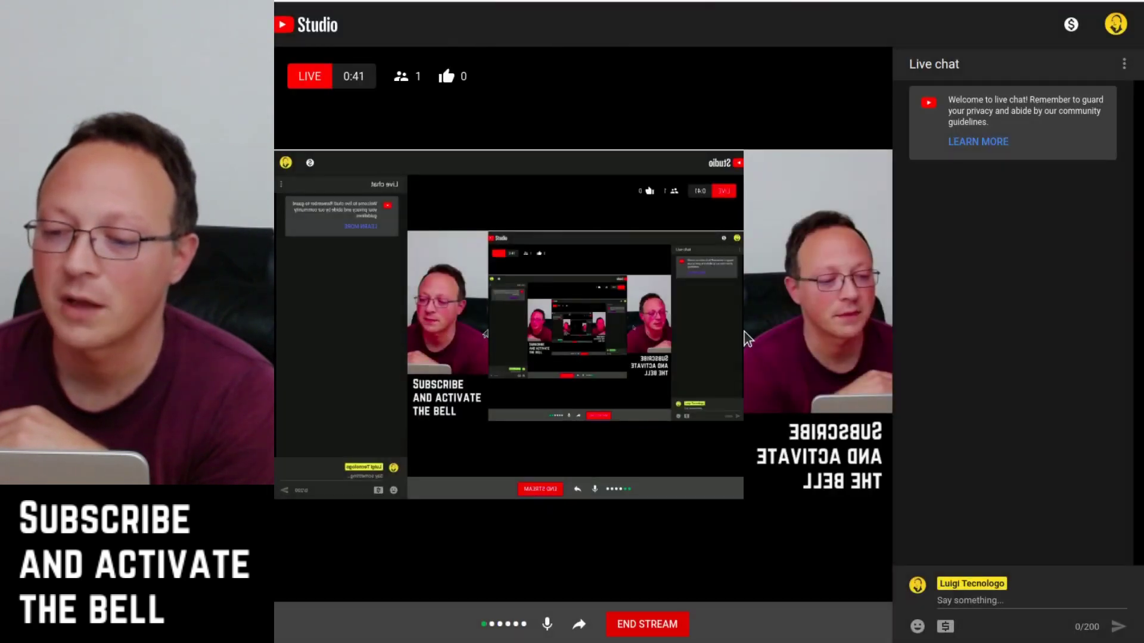